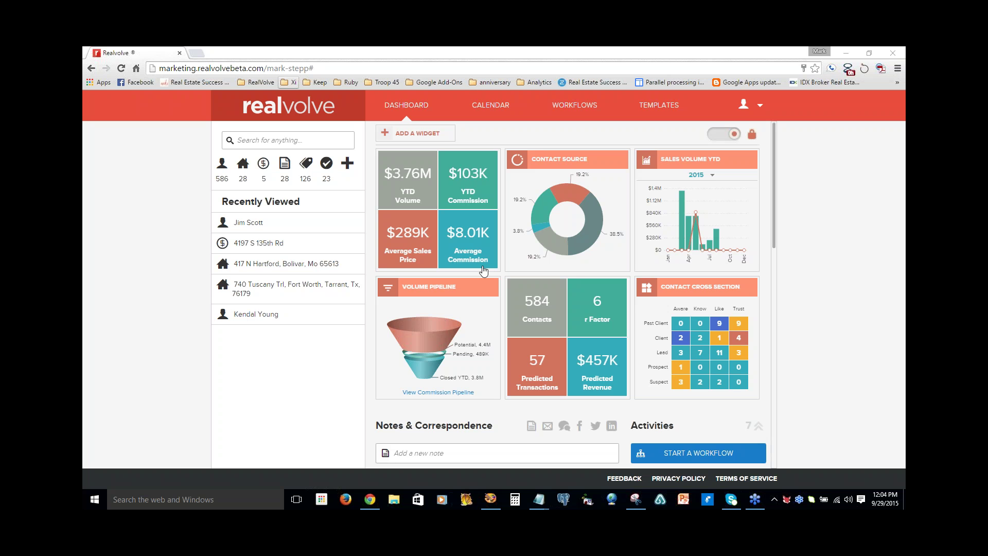
Open the Users & Permissions page of the account settings.
{"action": "mouse_move", "coordinate": [575, 234]}
{"action": "left_click", "coordinate": [760, 108]}
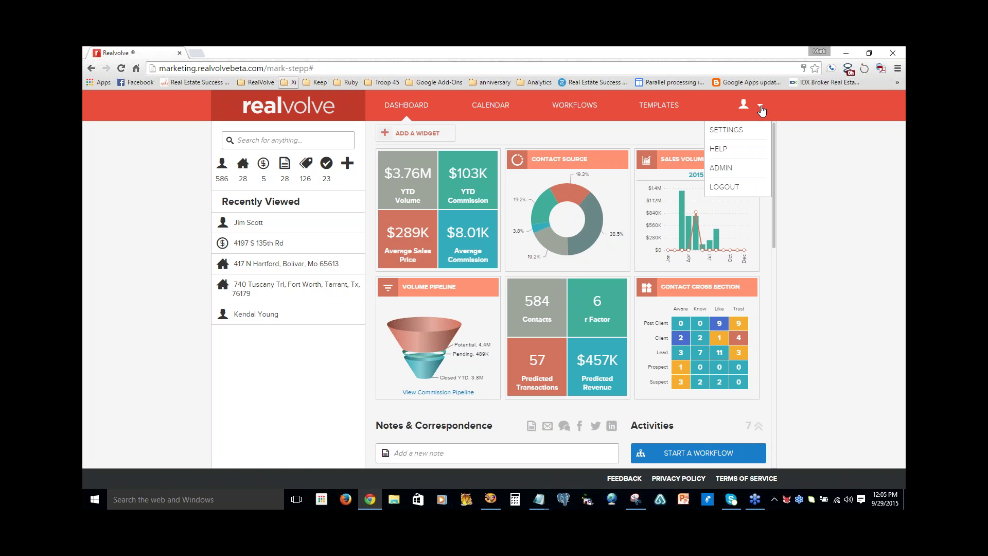
{"action": "left_click", "coordinate": [725, 130]}
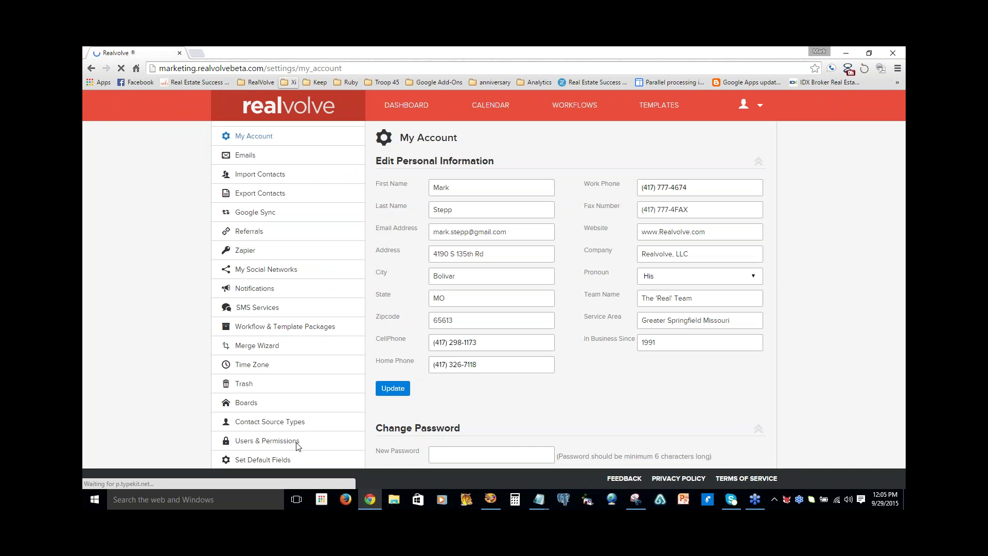
{"action": "scroll", "coordinate": [314, 435], "scroll_direction": "down", "scroll_amount": 1}
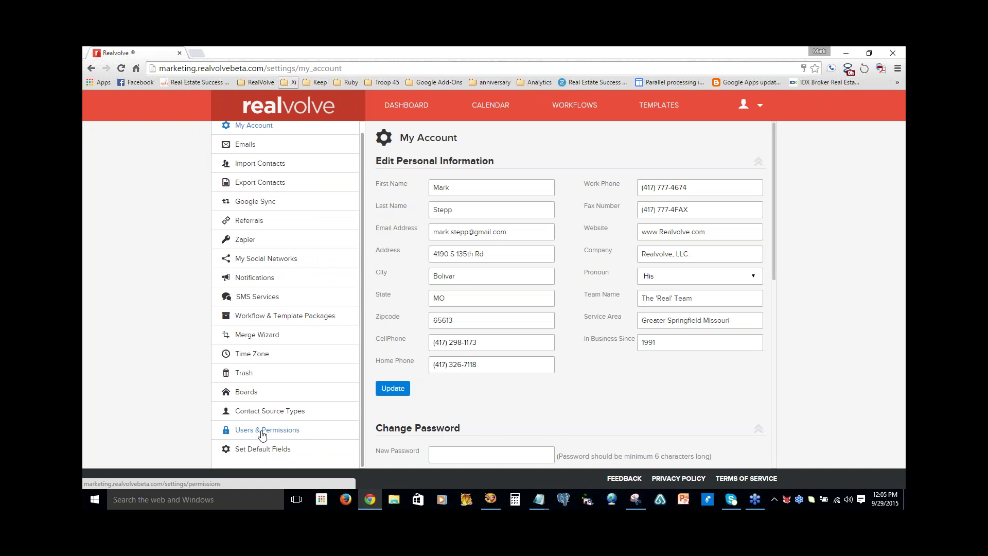
{"action": "left_click", "coordinate": [263, 434]}
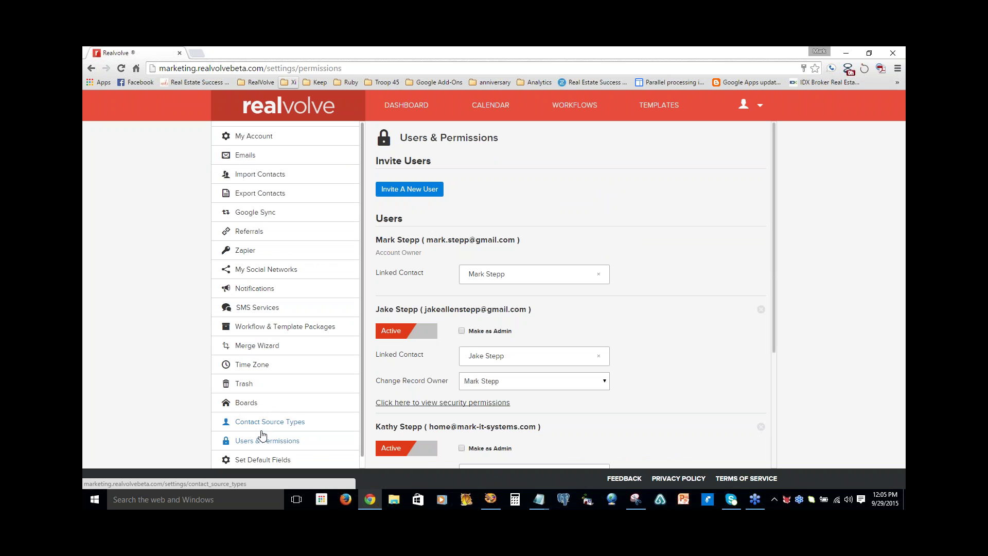
Review each user's admin status, linked contact and record owner, including the account owner's linked contact.
{"action": "scroll", "coordinate": [574, 295], "scroll_direction": "down", "scroll_amount": 2}
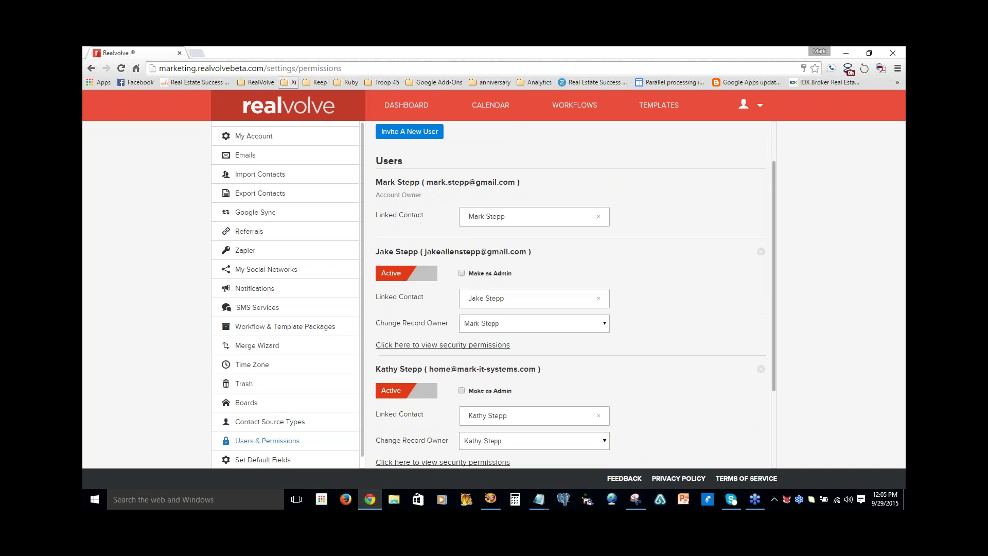
{"action": "scroll", "coordinate": [651, 280], "scroll_direction": "down", "scroll_amount": 4}
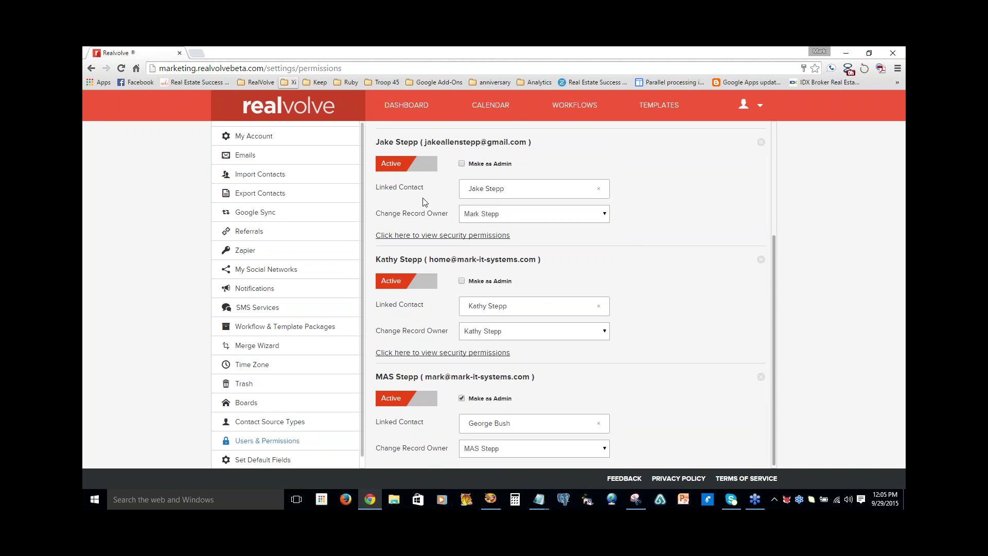
{"action": "scroll", "coordinate": [424, 268], "scroll_direction": "down", "scroll_amount": 1}
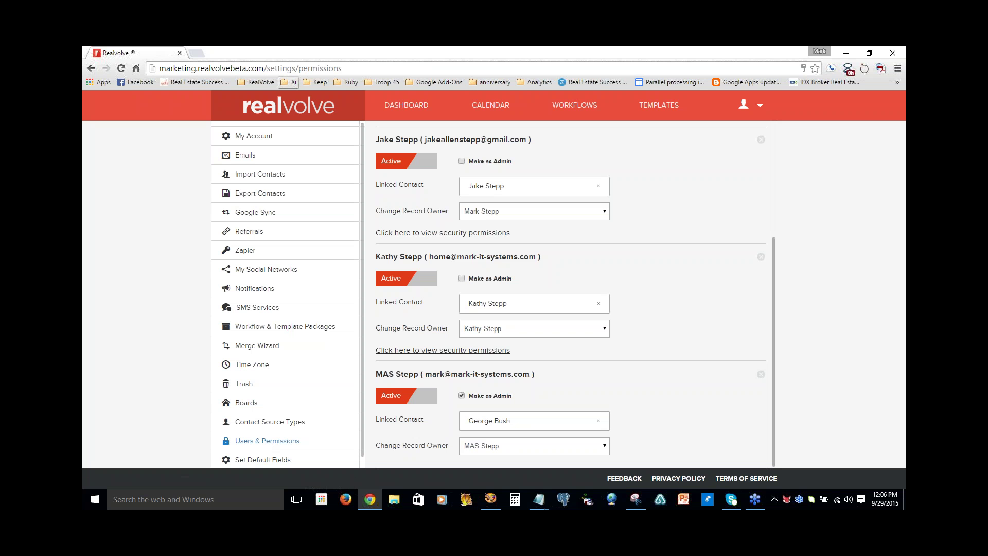
{"action": "scroll", "coordinate": [452, 190], "scroll_direction": "up", "scroll_amount": 4}
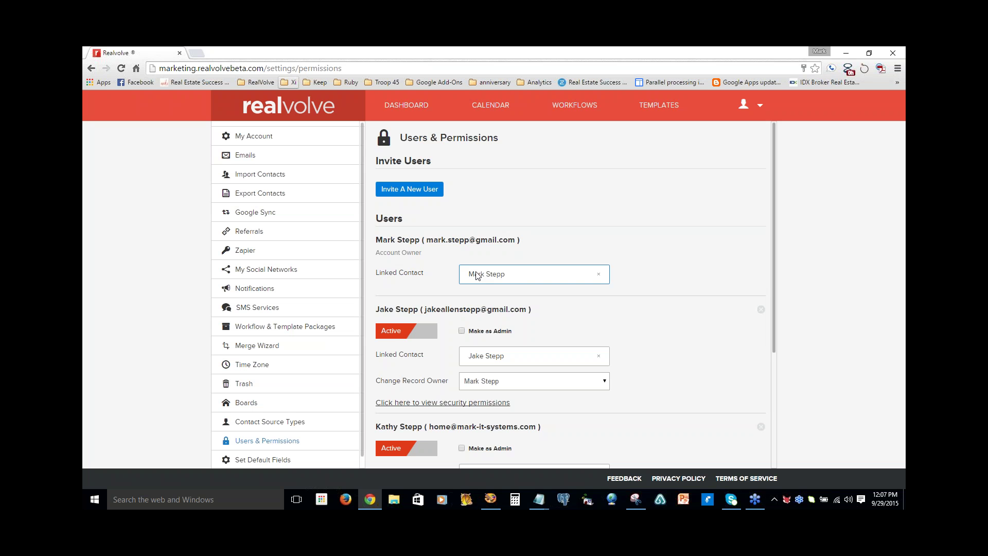
{"action": "left_click", "coordinate": [415, 276]}
{"action": "left_click", "coordinate": [507, 279]}
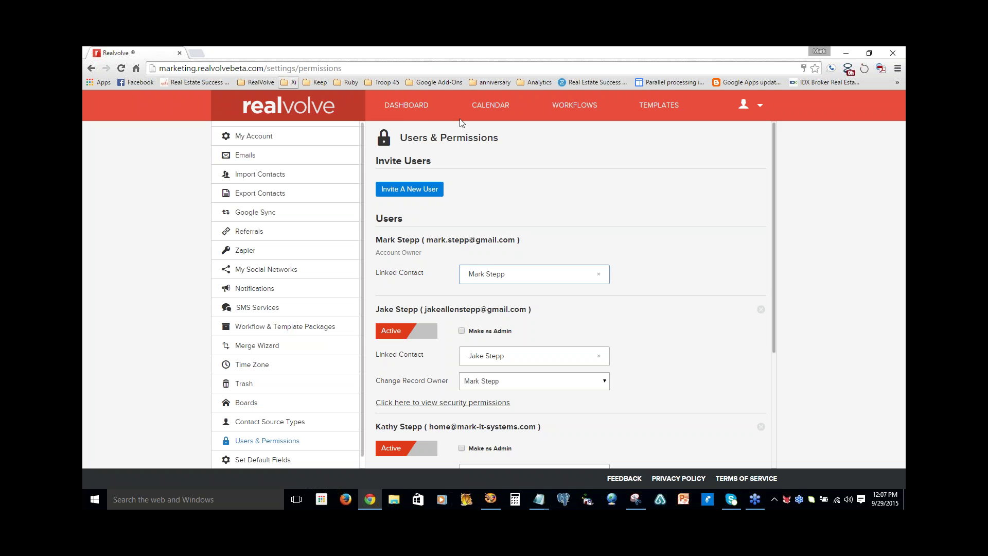
Open the recently viewed transaction from the dashboard and review its assigned people and commission breakdown.
{"action": "left_click", "coordinate": [415, 111]}
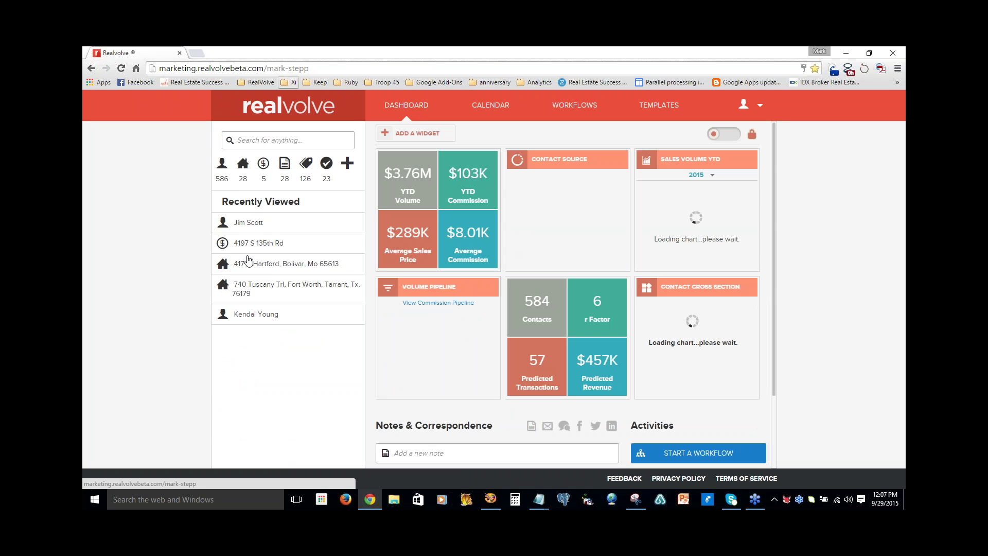
{"action": "left_click", "coordinate": [256, 248]}
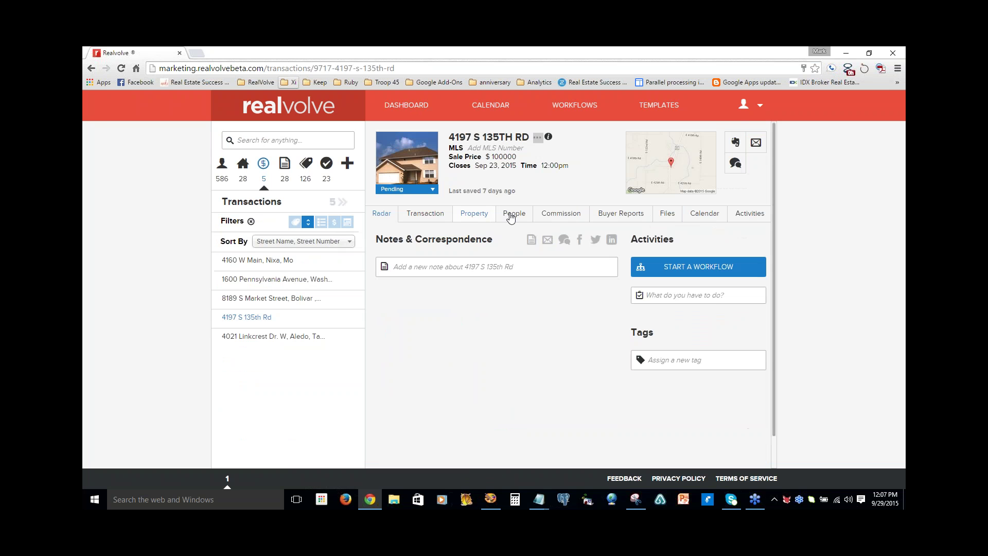
{"action": "left_click", "coordinate": [514, 213]}
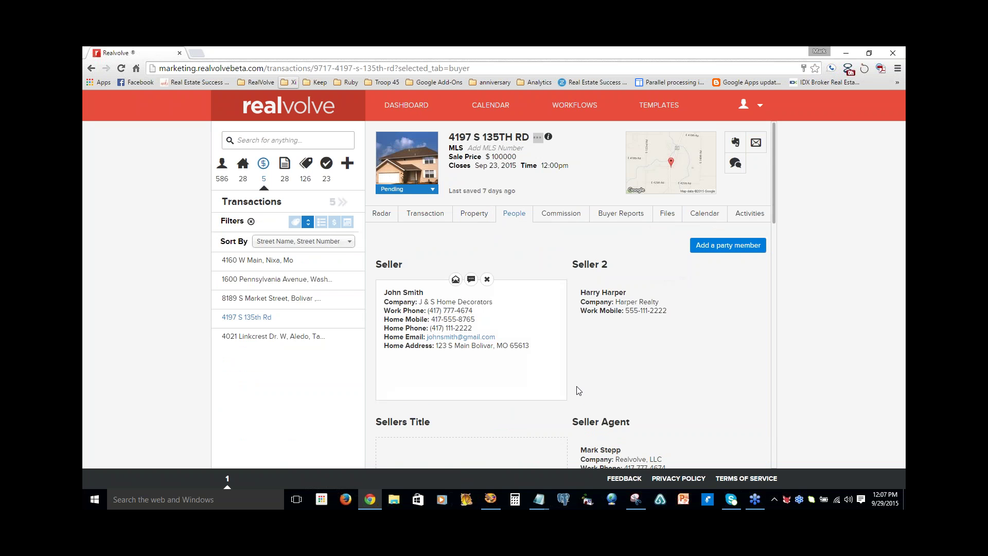
{"action": "scroll", "coordinate": [580, 391], "scroll_direction": "down", "scroll_amount": 4}
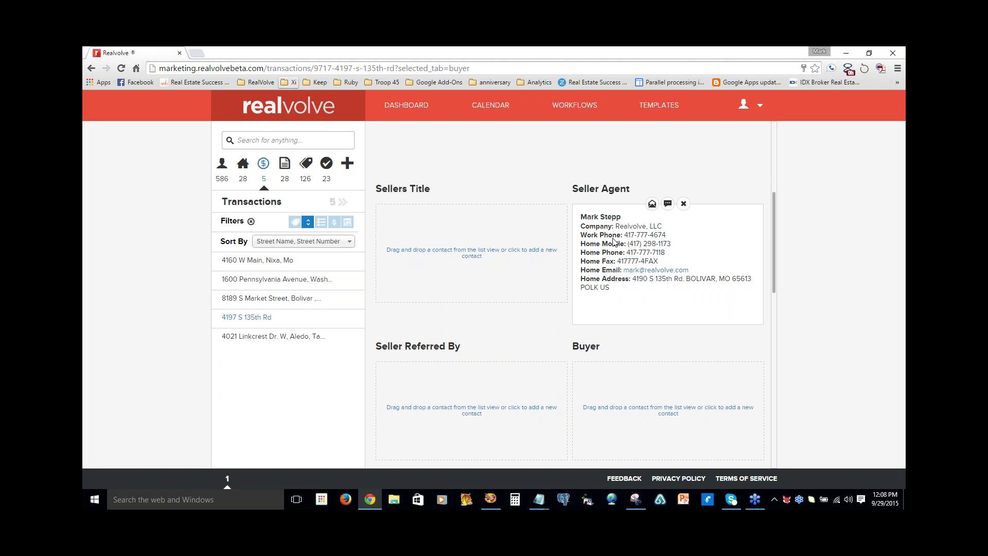
{"action": "scroll", "coordinate": [614, 242], "scroll_direction": "up", "scroll_amount": 2}
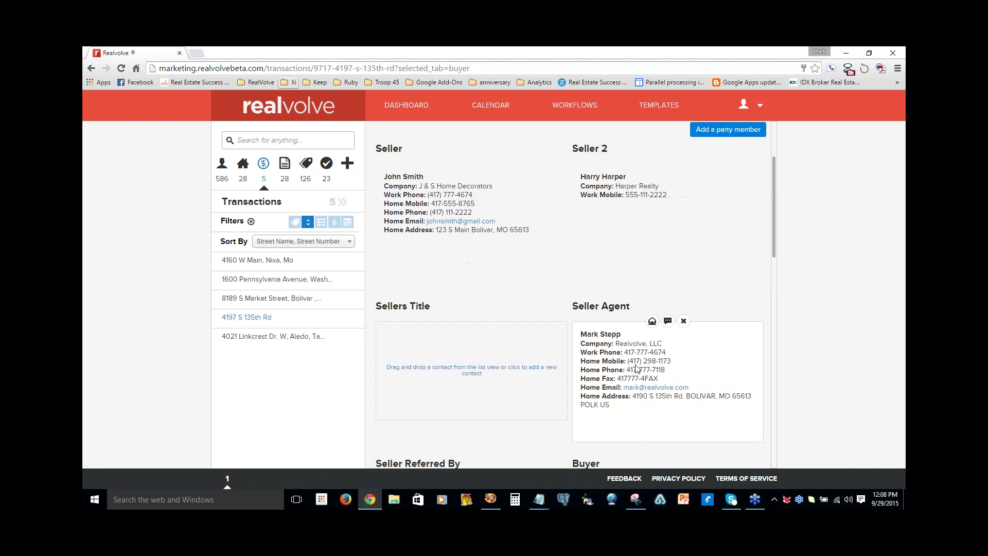
{"action": "scroll", "coordinate": [636, 368], "scroll_direction": "up", "scroll_amount": 2}
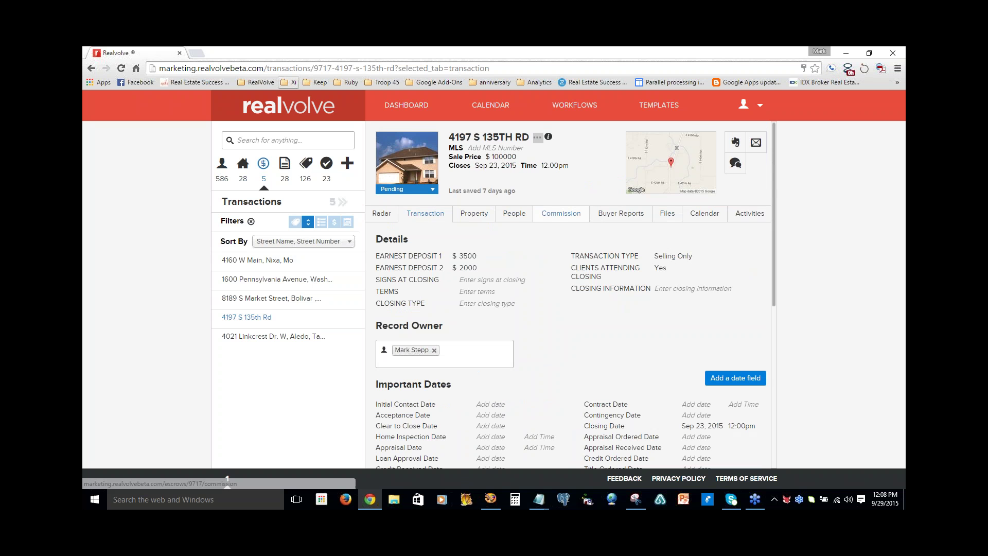
{"action": "left_click", "coordinate": [561, 213]}
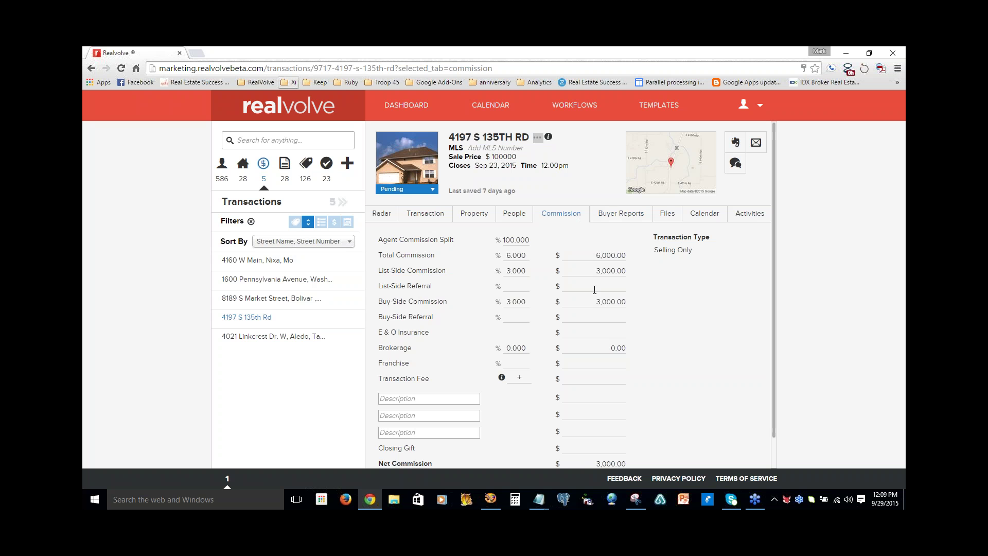
Return to the dashboard and view the seller-side and buyer-side breakdowns of YTD Volume and YTD Commission.
{"action": "left_click", "coordinate": [417, 109]}
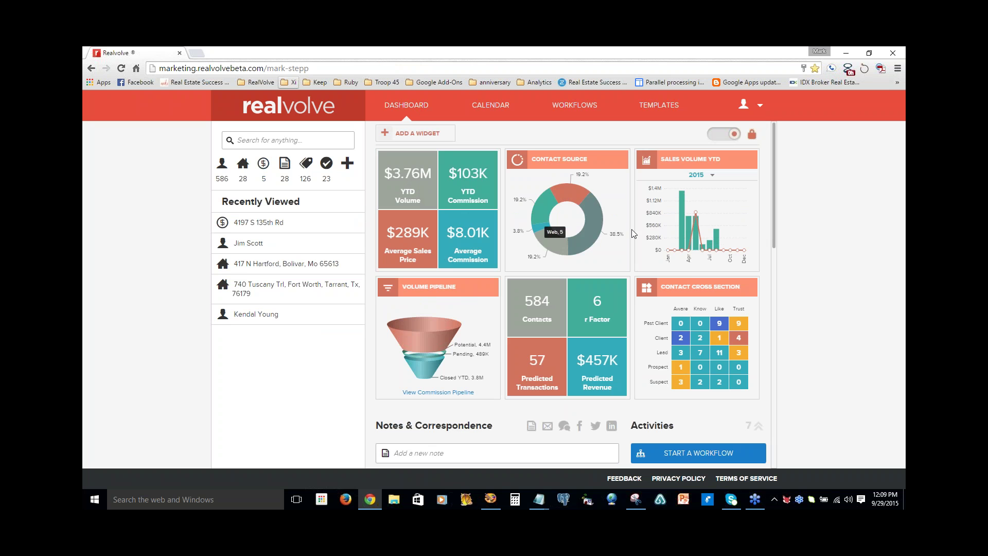
{"action": "left_click", "coordinate": [549, 252]}
{"action": "left_click", "coordinate": [414, 195]}
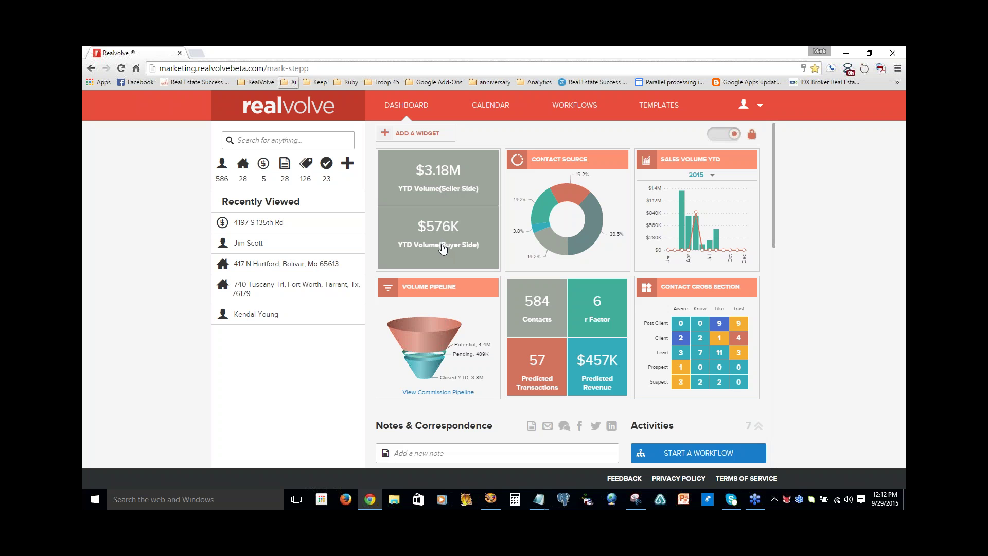
{"action": "left_click", "coordinate": [450, 195]}
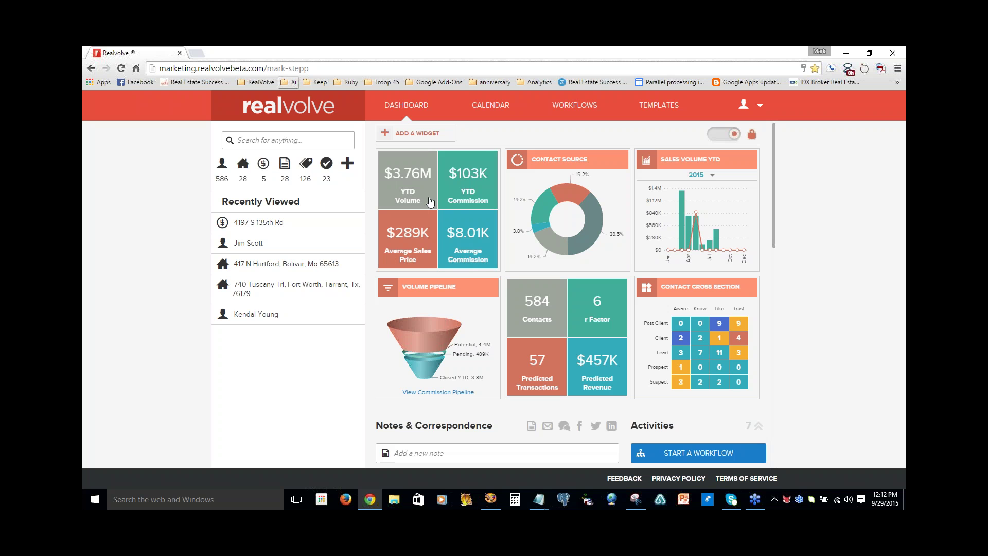
{"action": "left_click", "coordinate": [482, 194]}
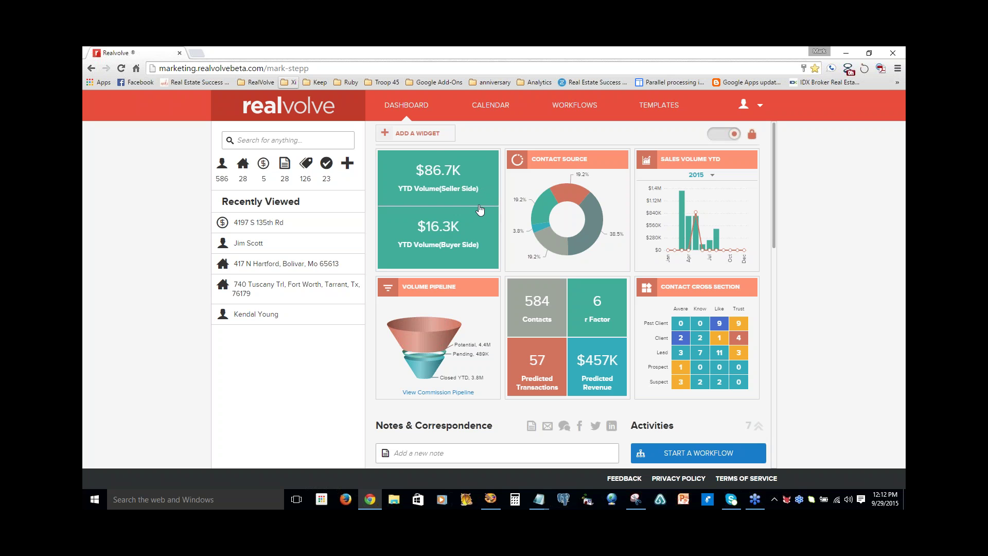
{"action": "left_click", "coordinate": [465, 254]}
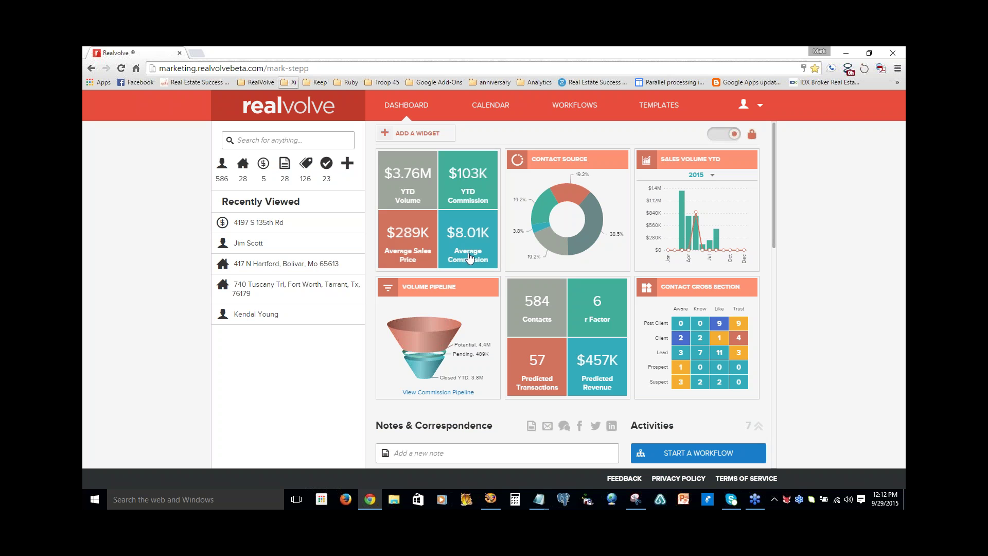
View the seller-side and buyer-side breakdowns of Average Sales Price and Average Commission.
{"action": "left_click", "coordinate": [405, 253]}
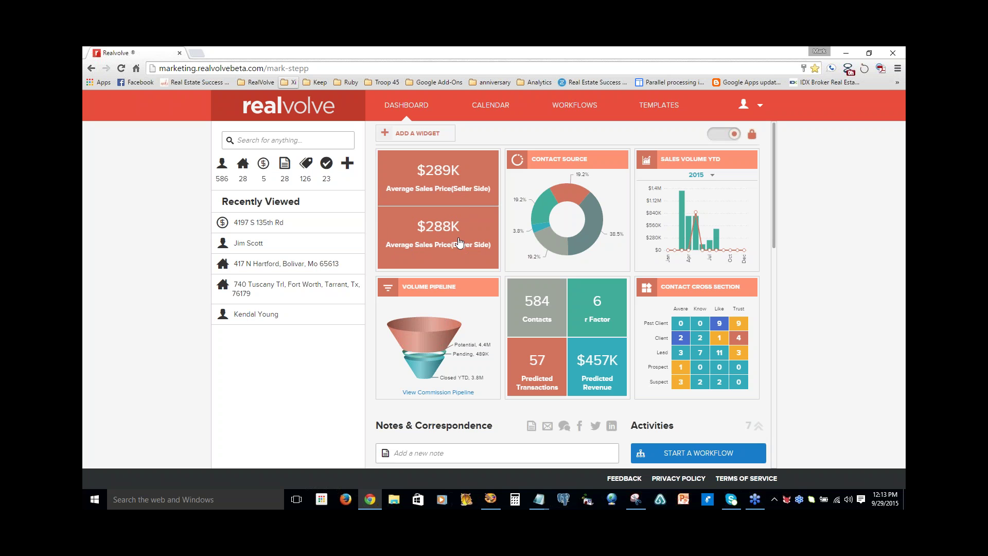
{"action": "left_click", "coordinate": [437, 250]}
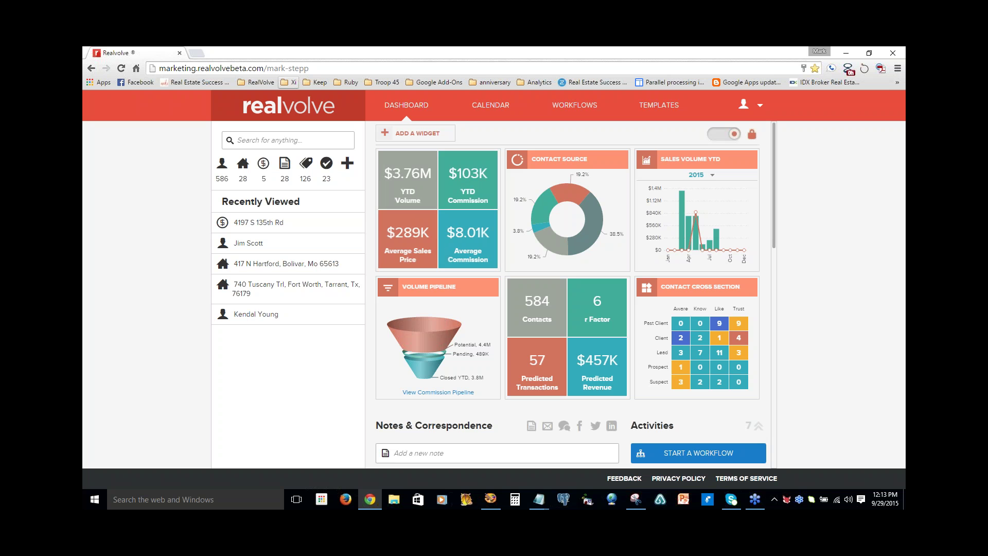
{"action": "left_click", "coordinate": [477, 252]}
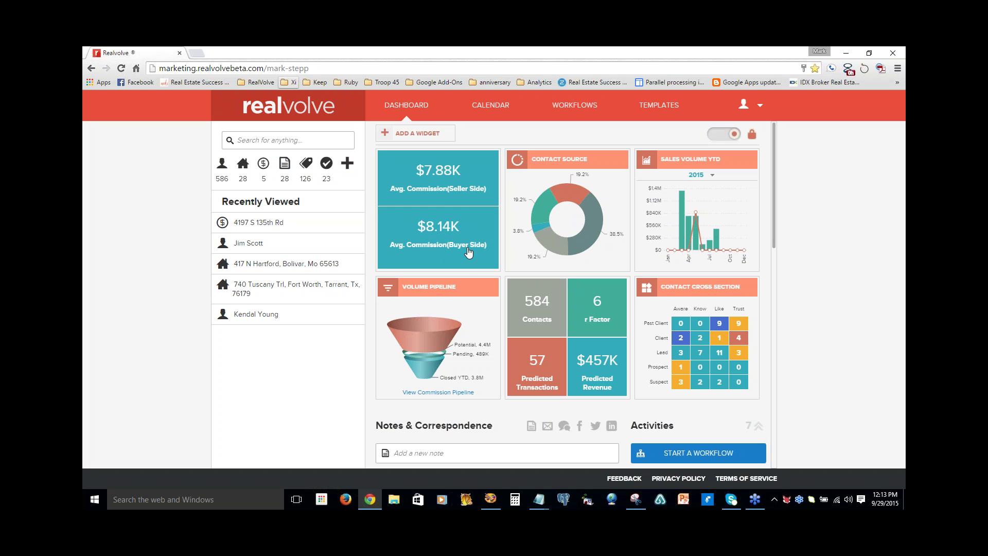
{"action": "left_click", "coordinate": [431, 227]}
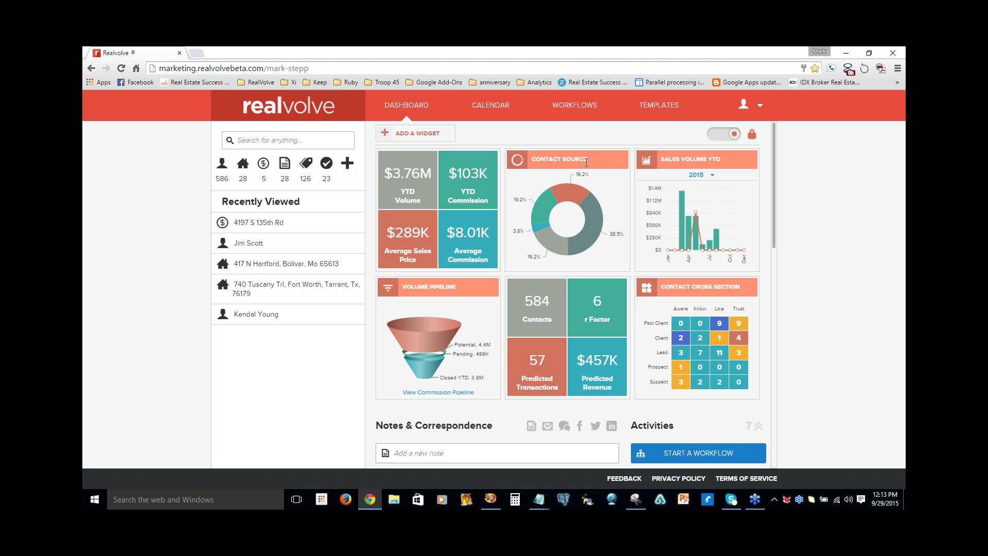
Examine the segments of the Contact Source chart and rotate the chart to inspect its largest segment.
{"action": "mouse_move", "coordinate": [574, 191]}
{"action": "mouse_move", "coordinate": [545, 227]}
{"action": "mouse_move", "coordinate": [587, 221]}
{"action": "mouse_move", "coordinate": [534, 258]}
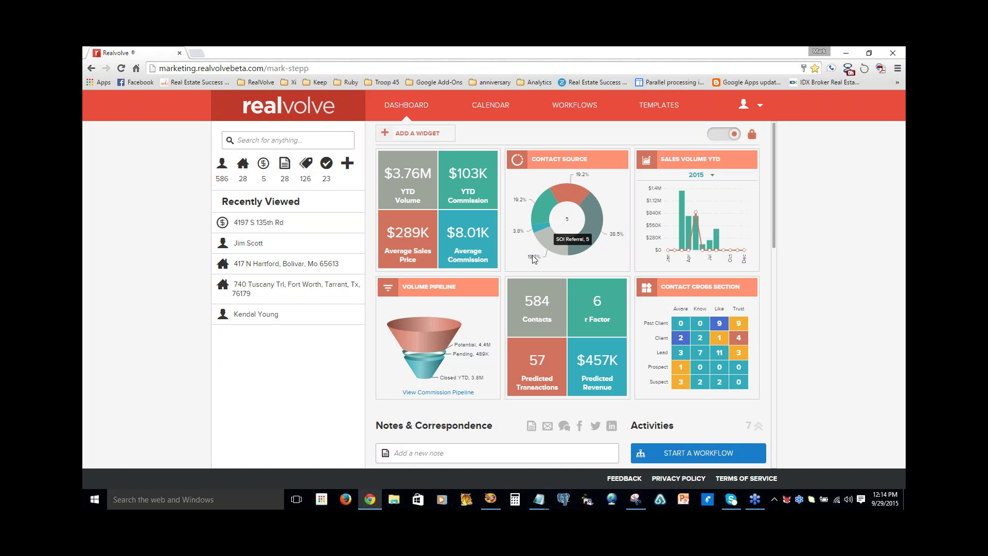
{"action": "left_click", "coordinate": [591, 214]}
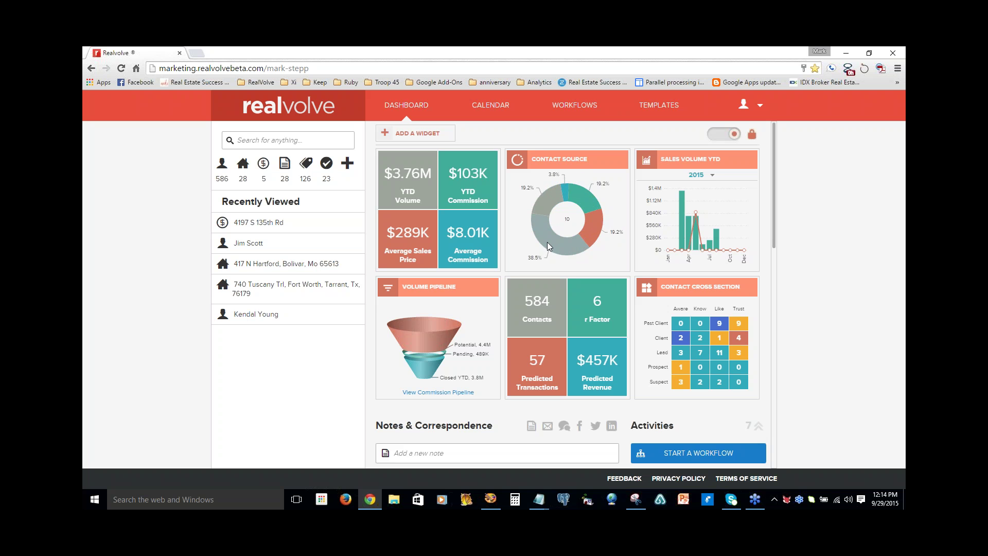
{"action": "mouse_move", "coordinate": [554, 247]}
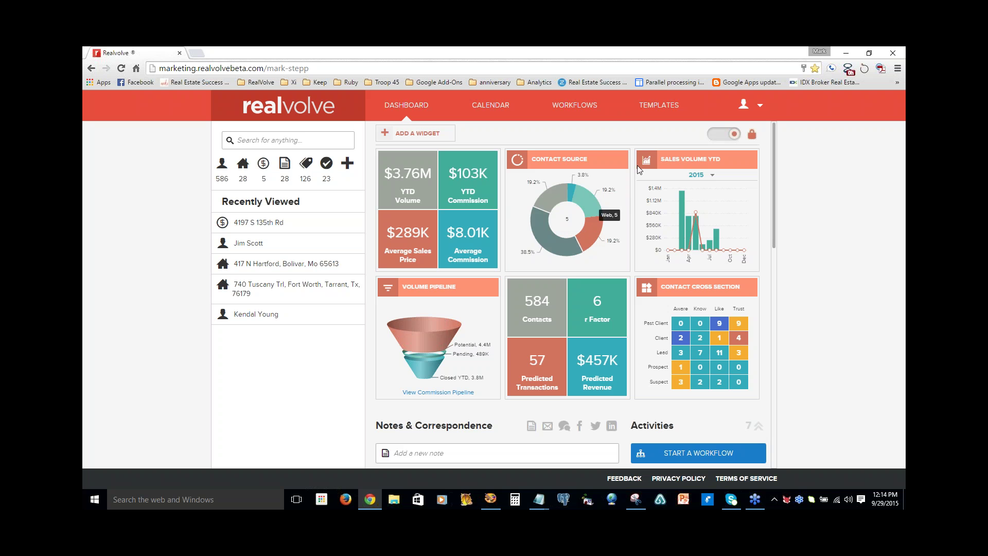
Open the Contact Source Types settings and review the master, custom and listed source types.
{"action": "left_click", "coordinate": [761, 107]}
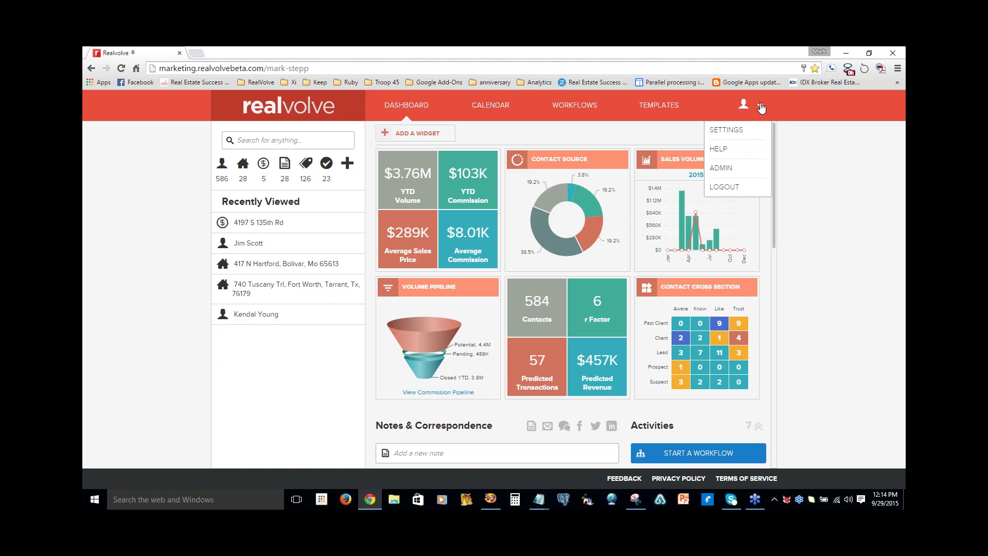
{"action": "left_click", "coordinate": [740, 134]}
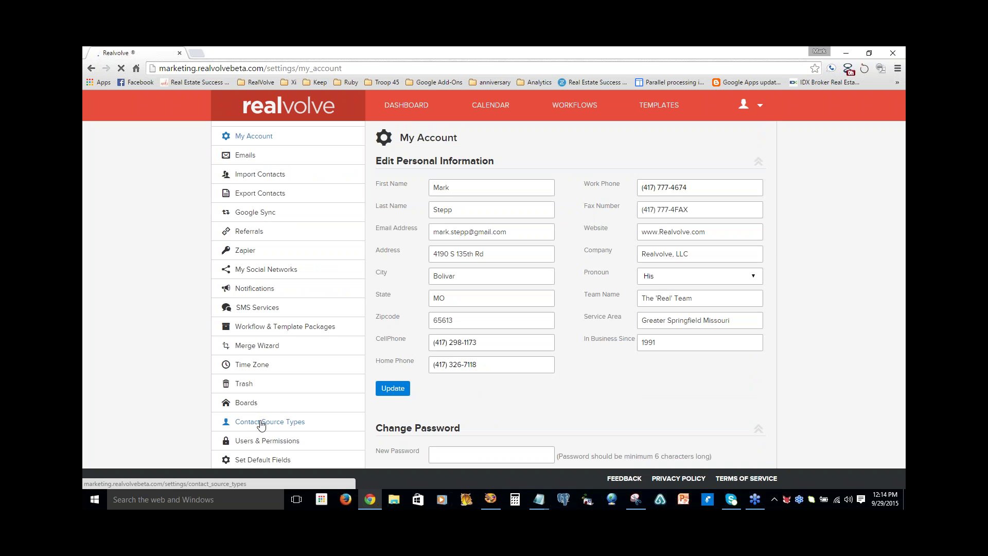
{"action": "left_click", "coordinate": [261, 423]}
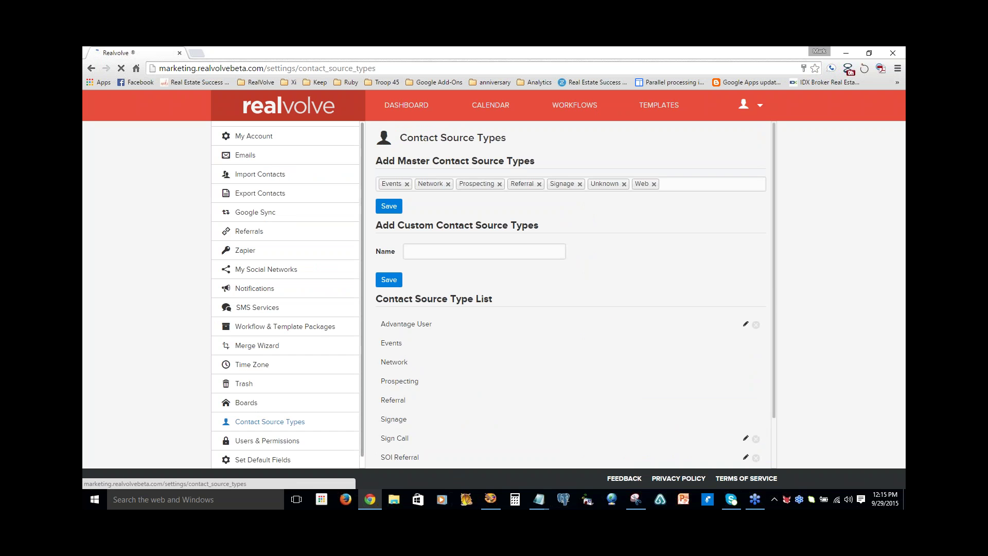
{"action": "scroll", "coordinate": [412, 458], "scroll_direction": "down", "scroll_amount": 1}
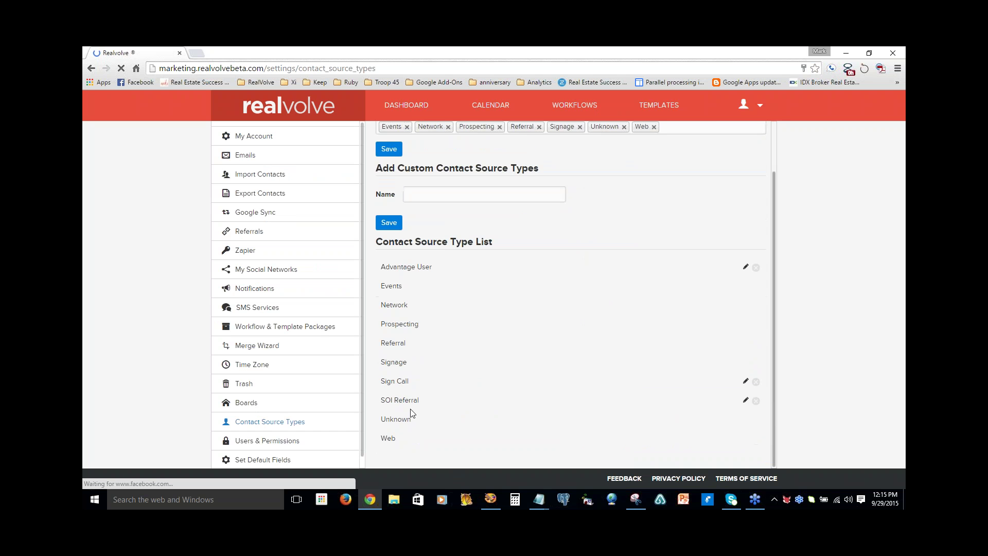
{"action": "scroll", "coordinate": [410, 403], "scroll_direction": "up", "scroll_amount": 1}
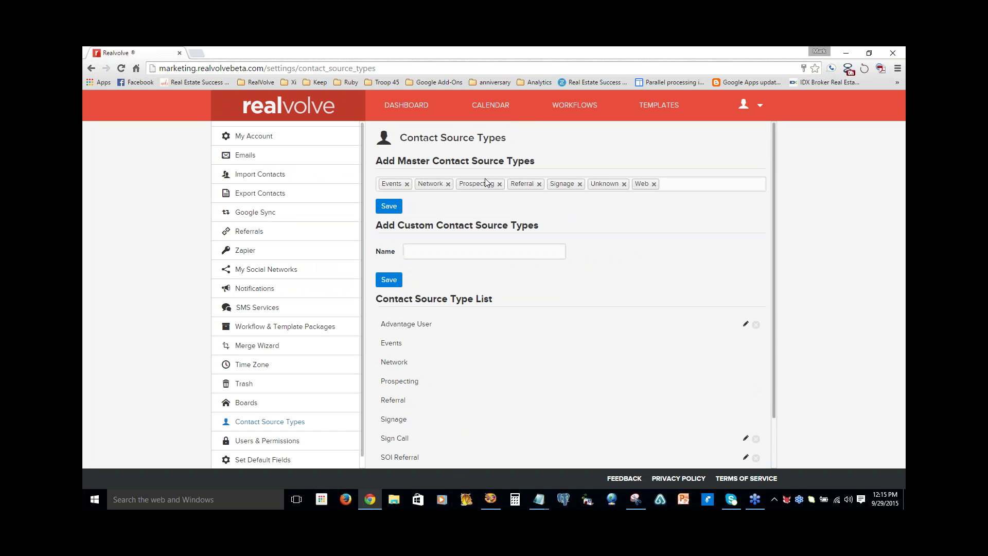
Open the recently viewed contact from the dashboard and review the Source type field in the contact's source details.
{"action": "left_click", "coordinate": [405, 108]}
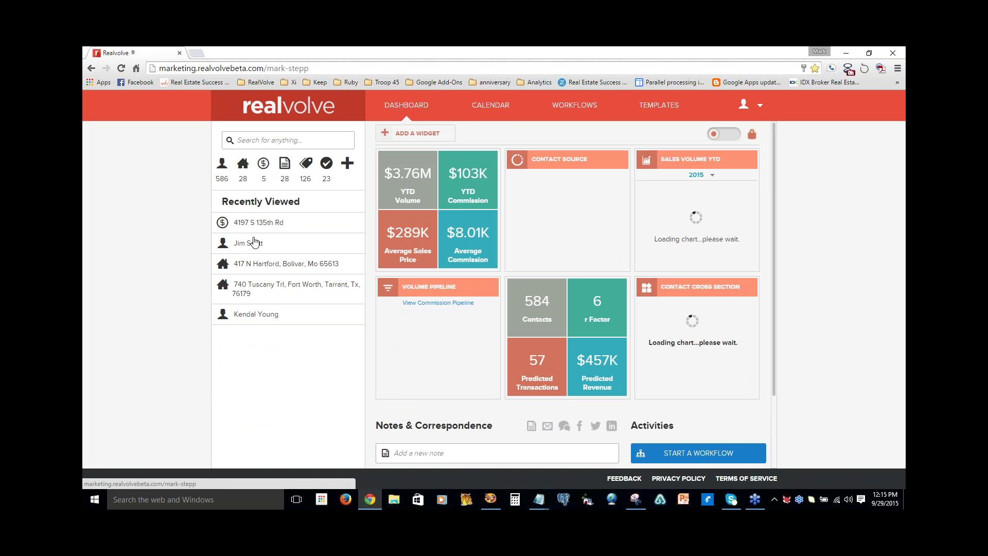
{"action": "left_click", "coordinate": [250, 244]}
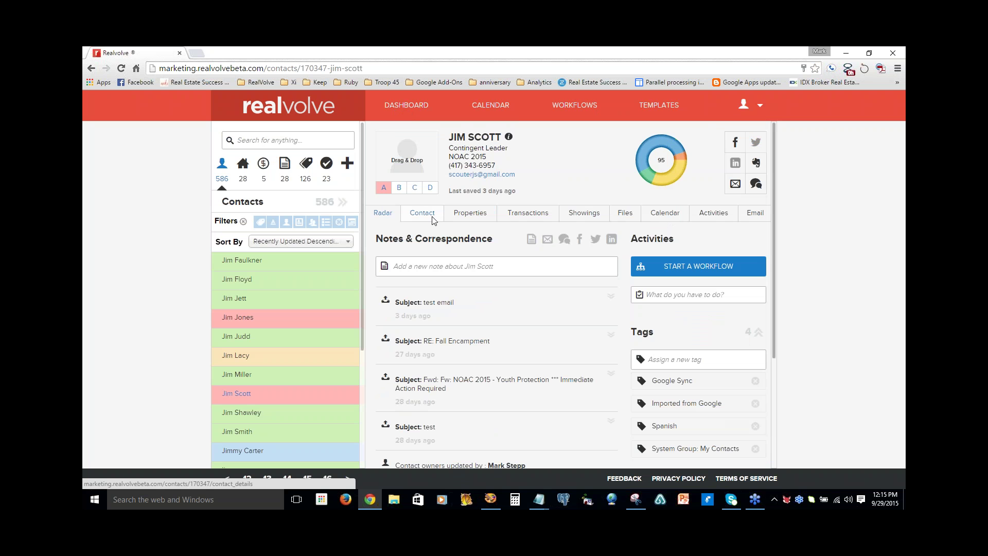
{"action": "left_click", "coordinate": [439, 212]}
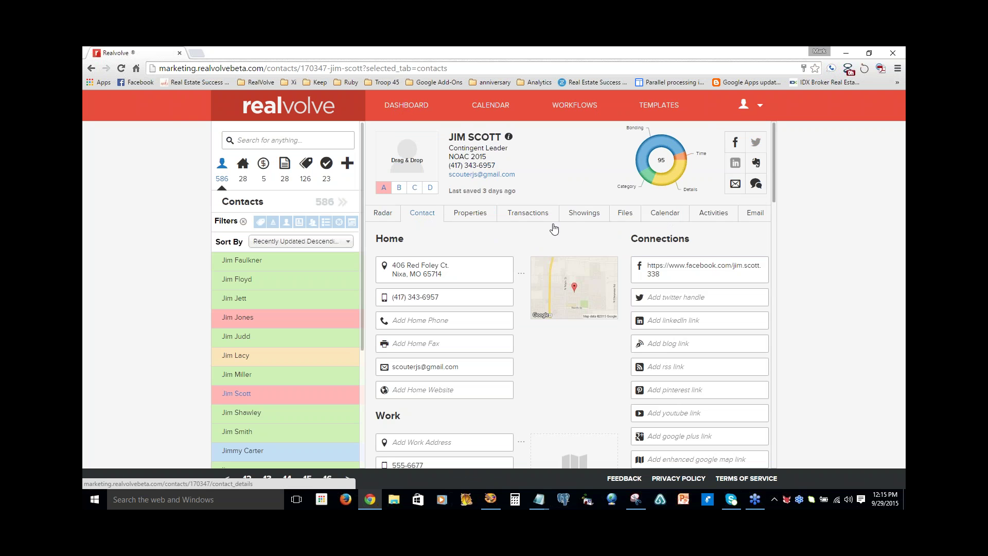
{"action": "left_click_drag", "start_coordinate": [774, 206], "coordinate": [782, 407]}
{"action": "scroll", "coordinate": [782, 406], "scroll_direction": "down", "scroll_amount": 5}
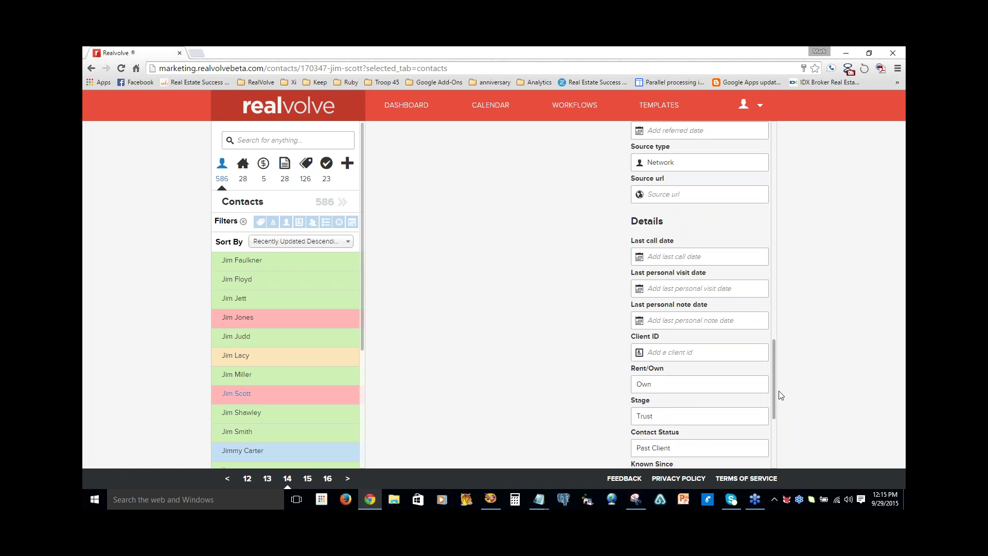
{"action": "scroll", "coordinate": [683, 245], "scroll_direction": "up", "scroll_amount": 1}
{"action": "left_click", "coordinate": [673, 195]}
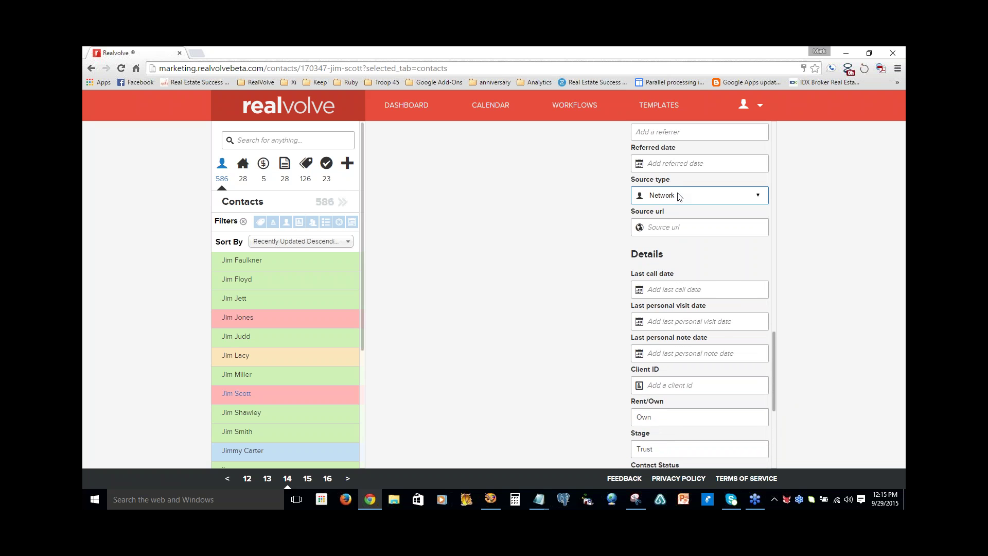
{"action": "left_click", "coordinate": [509, 203]}
{"action": "scroll", "coordinate": [550, 207], "scroll_direction": "up", "scroll_amount": 2}
{"action": "scroll", "coordinate": [761, 265], "scroll_direction": "up", "scroll_amount": 10}
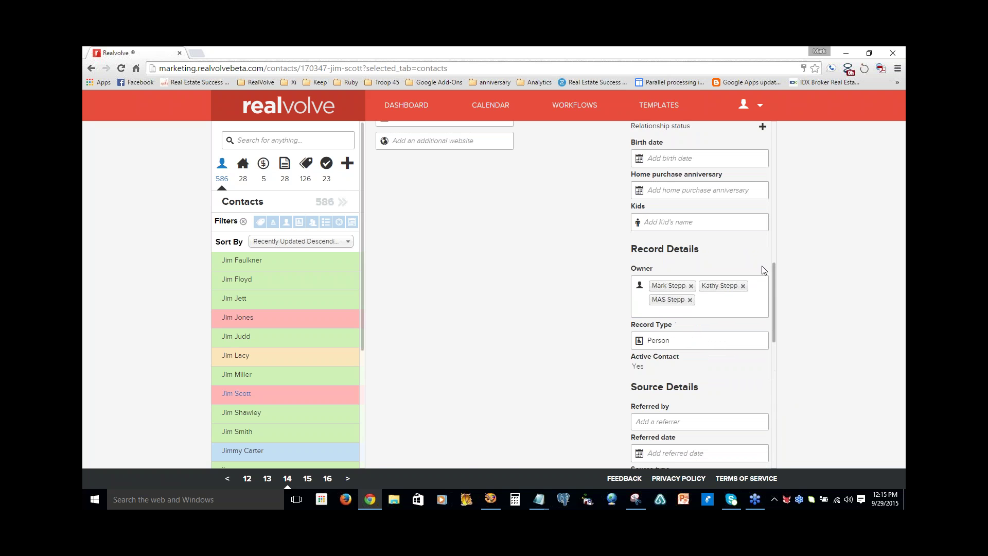
{"action": "scroll", "coordinate": [776, 136], "scroll_direction": "up", "scroll_amount": 8}
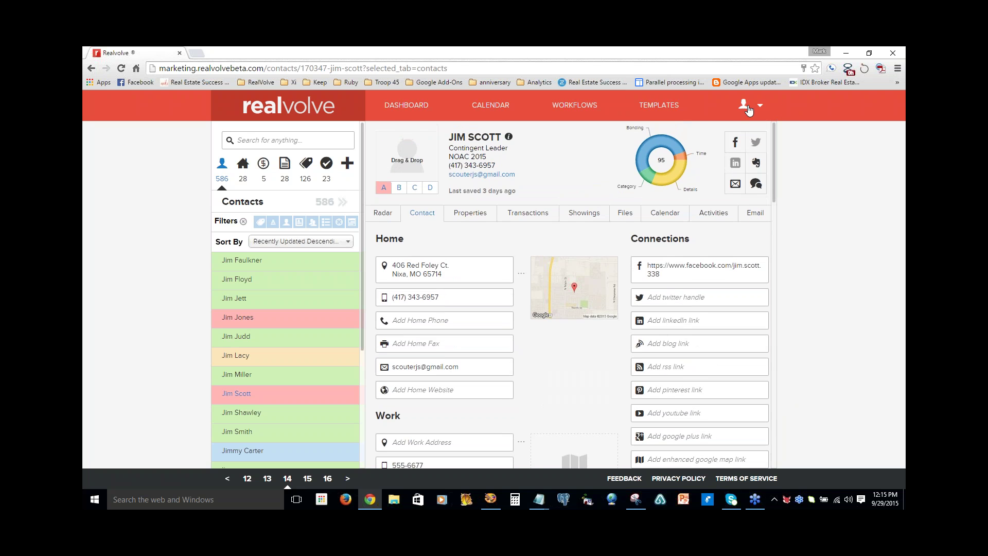
Return to the dashboard and compare the Sales Volume YTD chart for 2014, ending with the year set to 2015.
{"action": "left_click", "coordinate": [410, 108]}
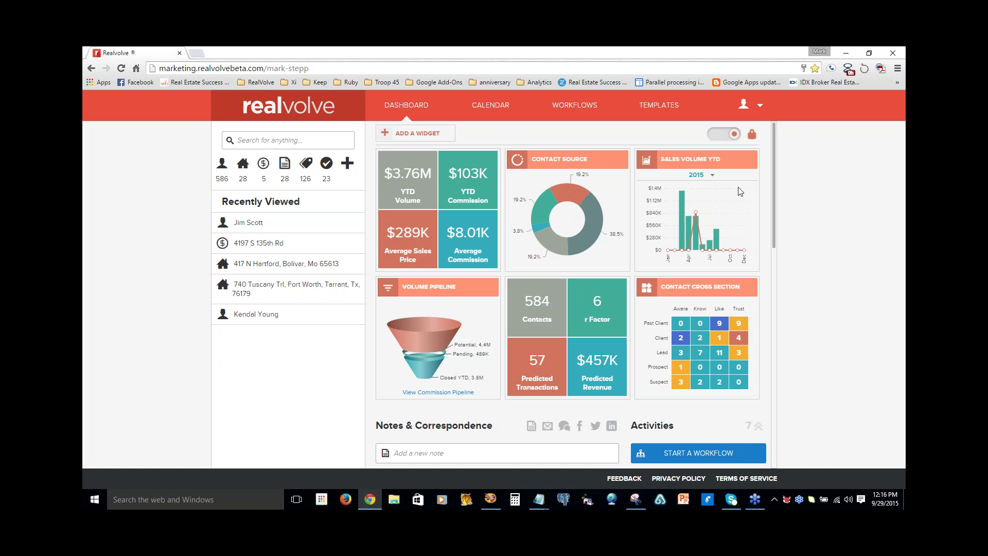
{"action": "left_click", "coordinate": [712, 175]}
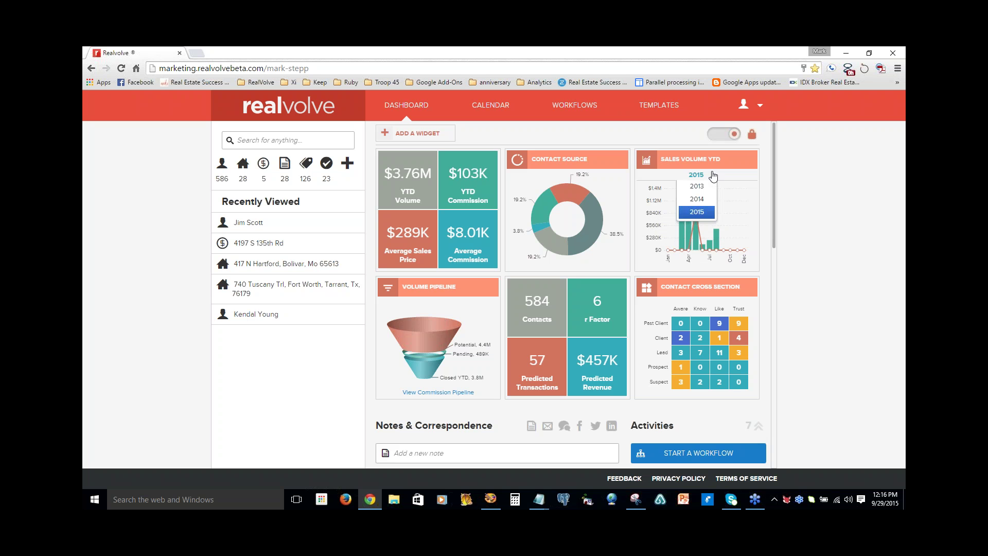
{"action": "left_click", "coordinate": [704, 201]}
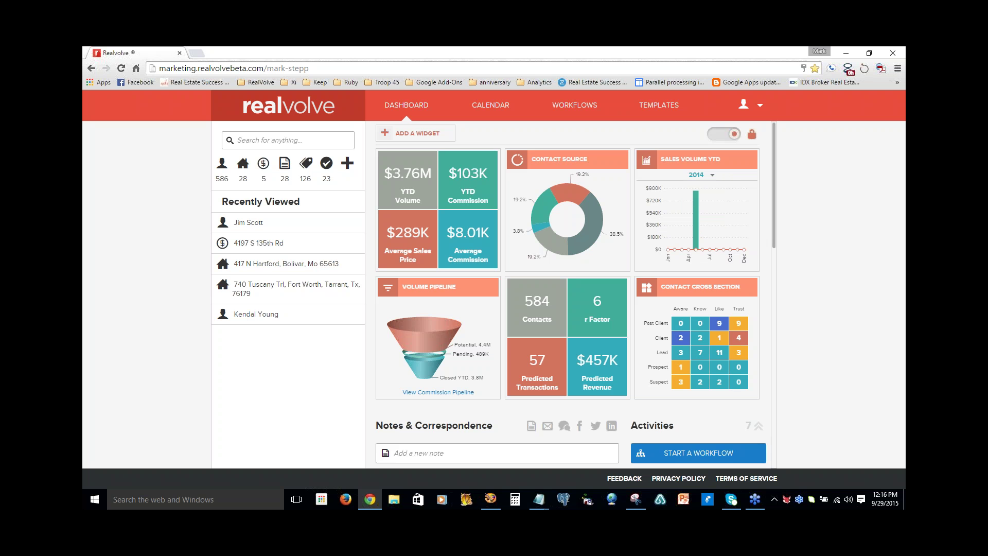
{"action": "left_click", "coordinate": [706, 172]}
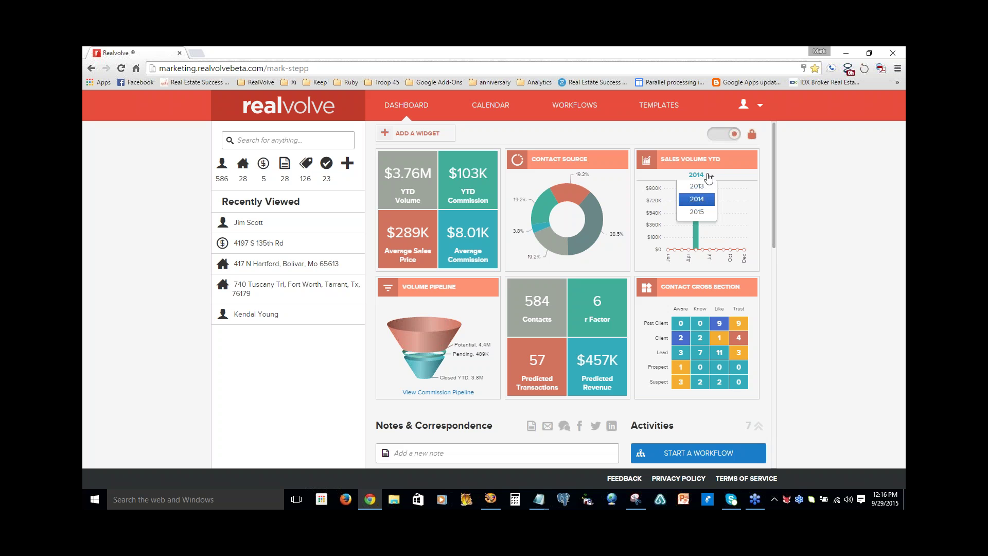
{"action": "left_click", "coordinate": [702, 212]}
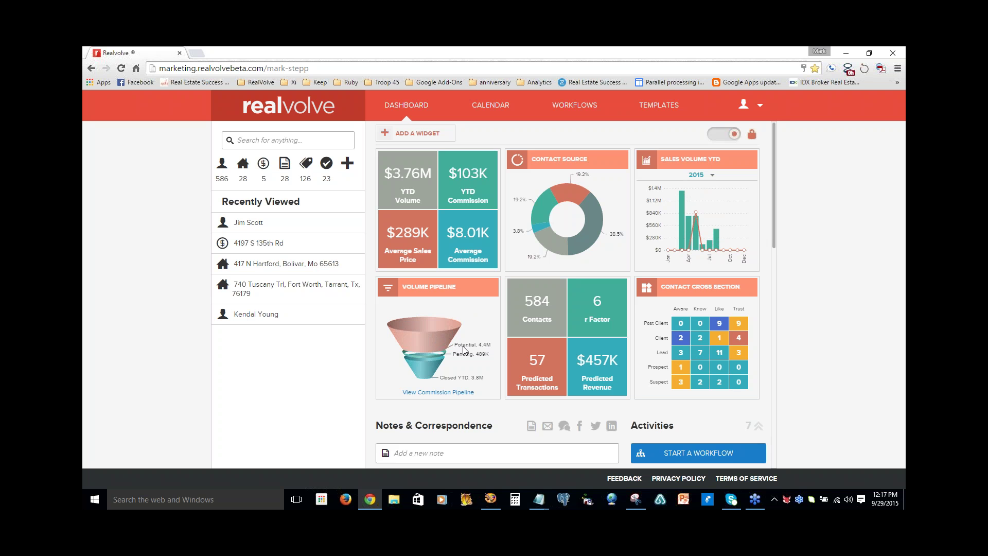
Open the first listed transaction, review its available status options, and return to the dashboard.
{"action": "left_click", "coordinate": [264, 166]}
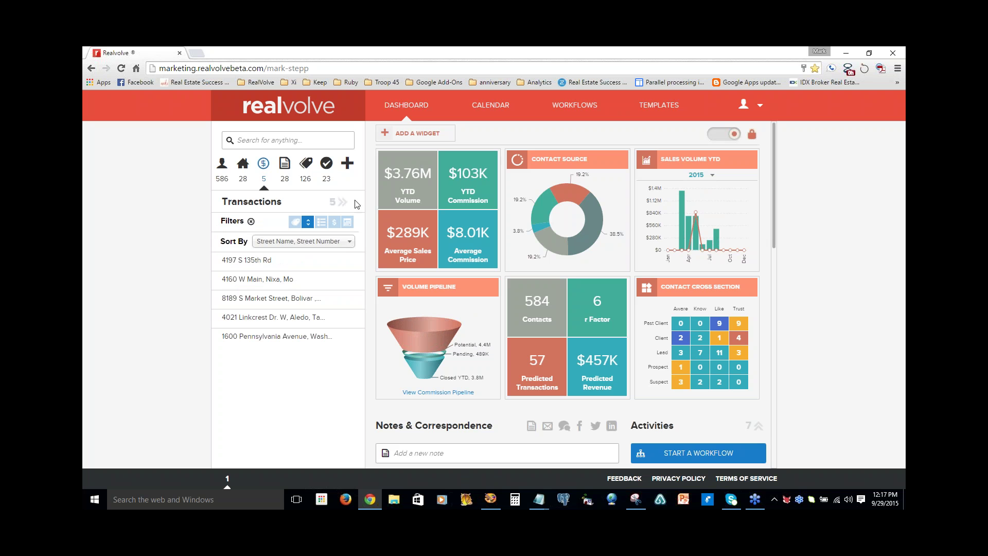
{"action": "left_click", "coordinate": [247, 260]}
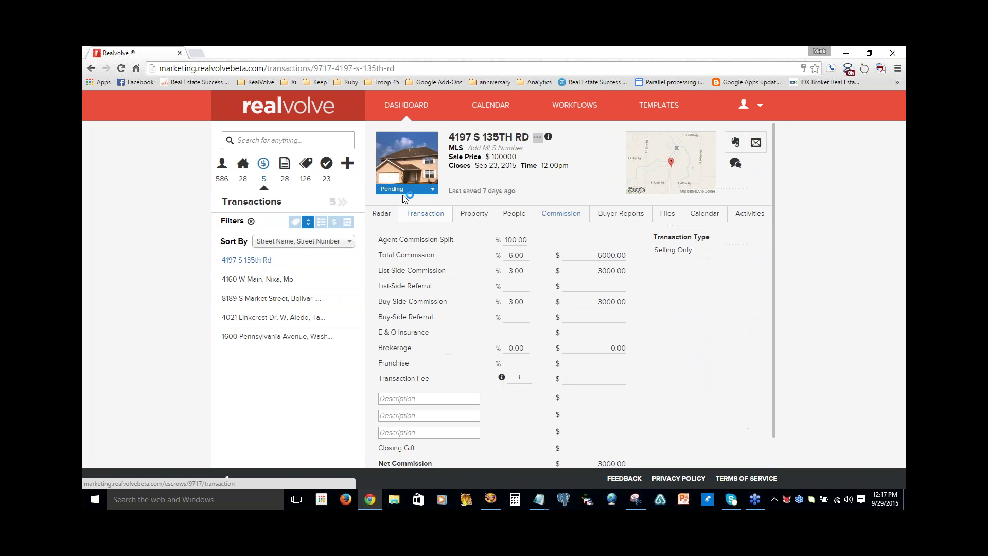
{"action": "left_click", "coordinate": [434, 192]}
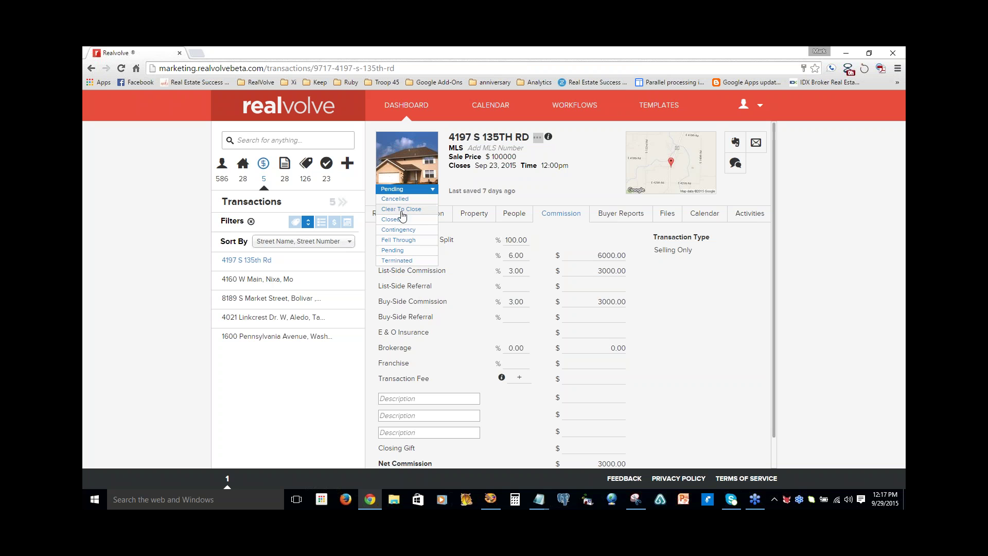
{"action": "left_click", "coordinate": [406, 109]}
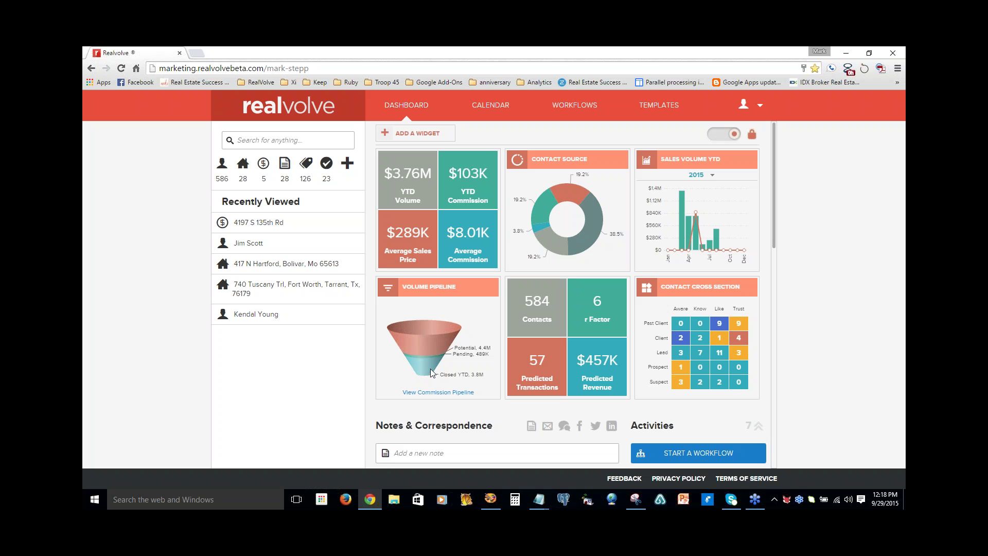
Switch the Volume Pipeline widget to the commission view and check whether more widgets can be added.
{"action": "left_click", "coordinate": [441, 393]}
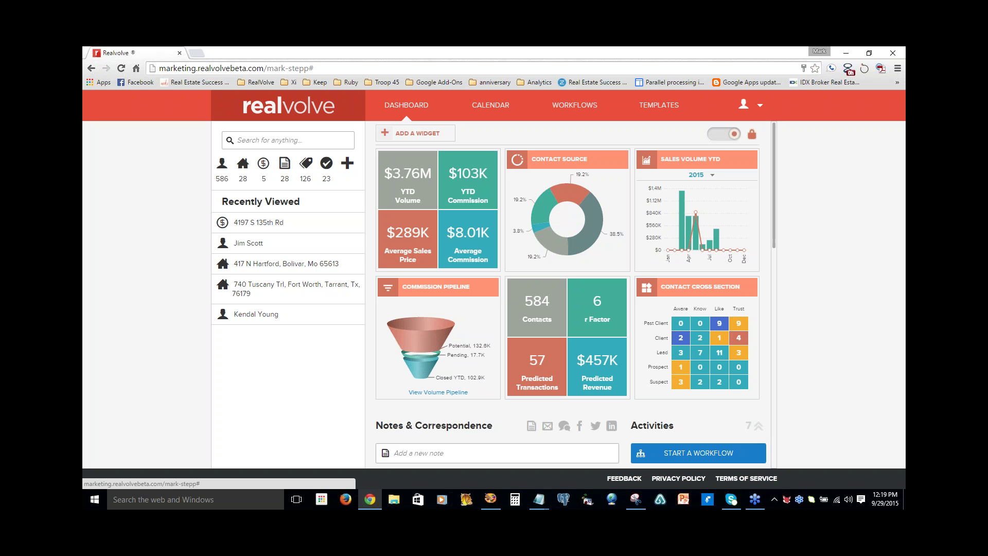
{"action": "left_click", "coordinate": [416, 132]}
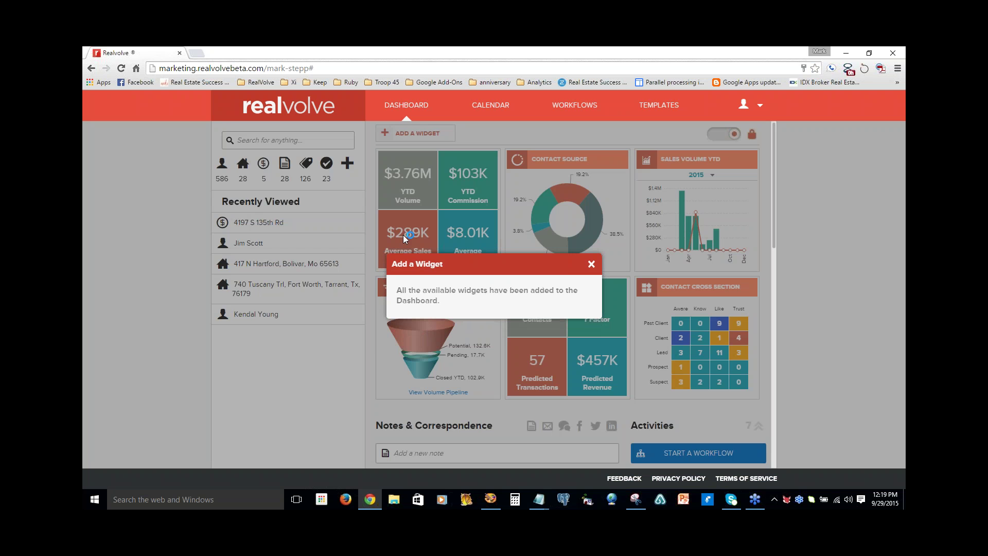
{"action": "left_click", "coordinate": [591, 264]}
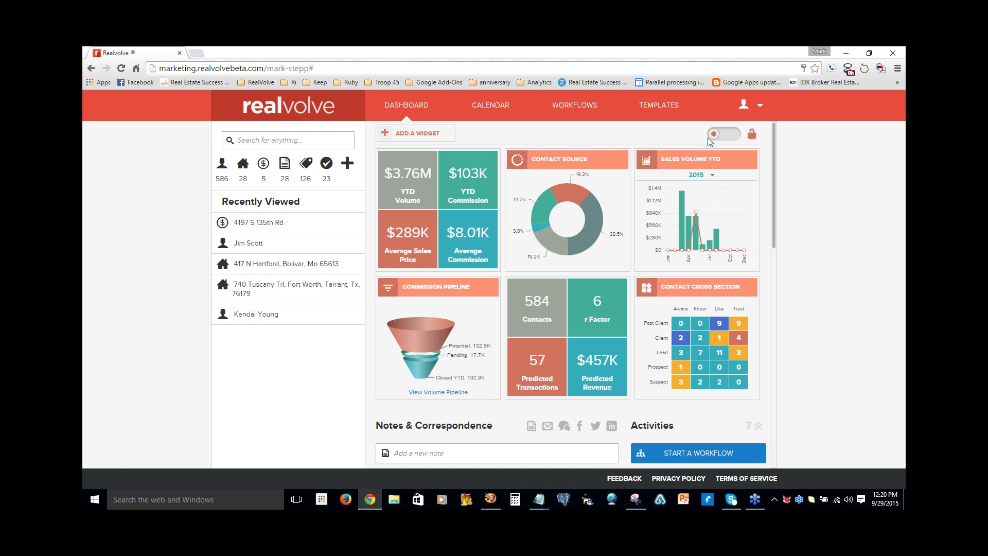
With the dashboard unlocked, move the Contact Source widget to the first position and remove it.
{"action": "left_click_drag", "start_coordinate": [610, 159], "coordinate": [481, 159]}
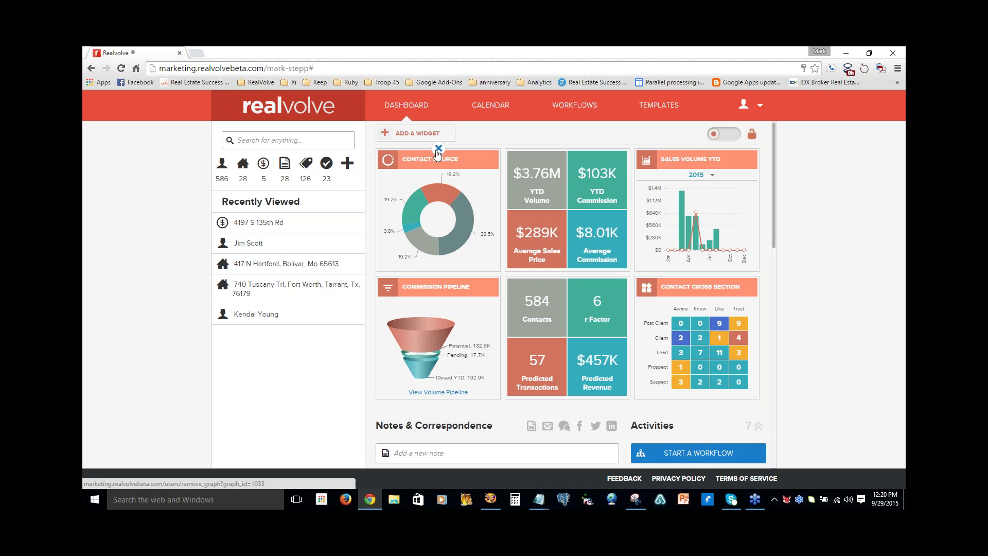
{"action": "left_click", "coordinate": [438, 150]}
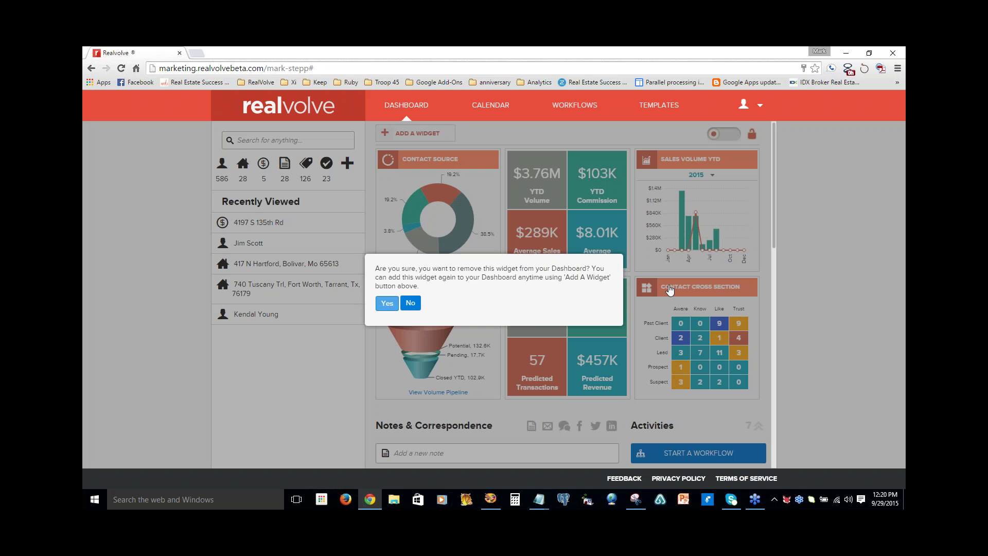
{"action": "left_click", "coordinate": [387, 303]}
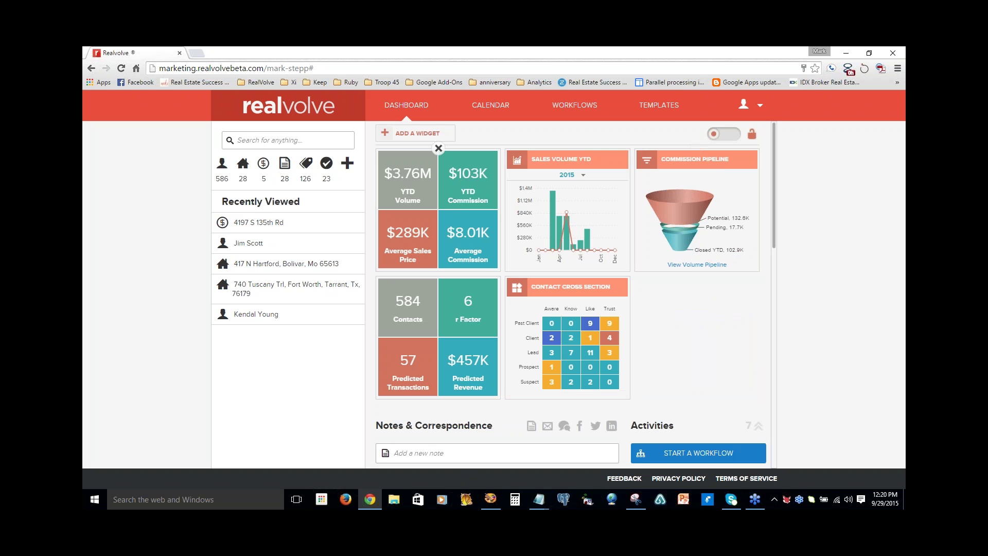
Add the Contact Source Graph widget to the end of the dashboard's first row and lock the layout.
{"action": "left_click", "coordinate": [424, 137]}
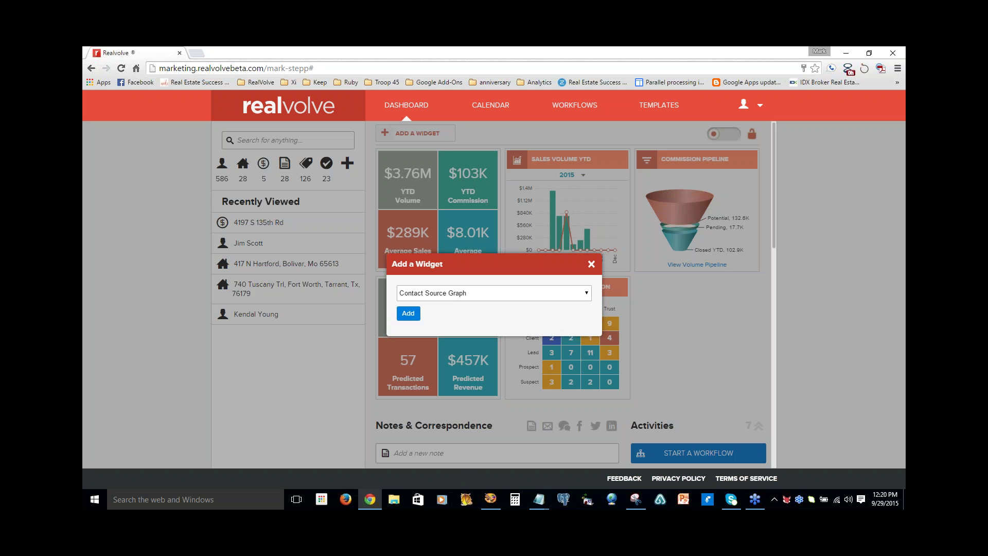
{"action": "left_click", "coordinate": [409, 315]}
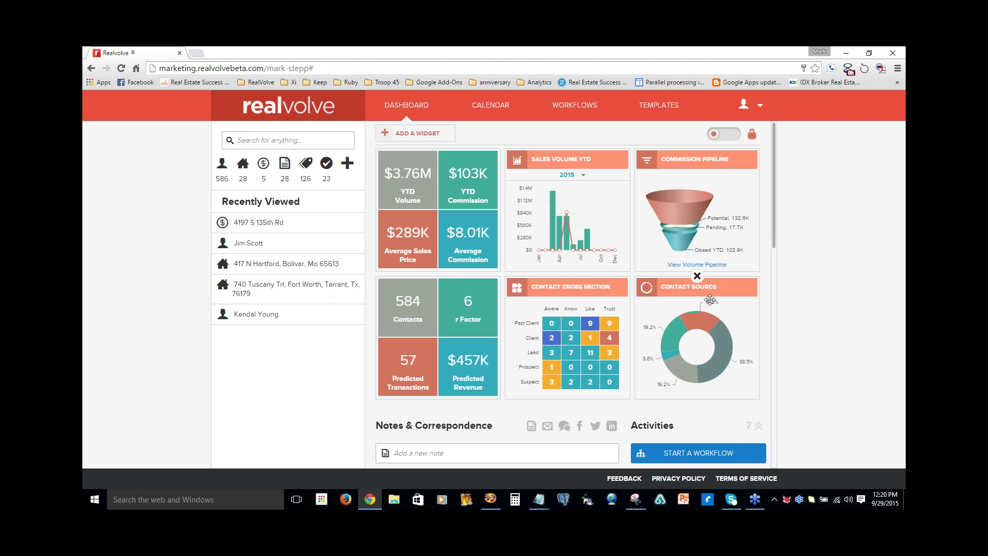
{"action": "left_click_drag", "start_coordinate": [684, 264], "coordinate": [644, 147]}
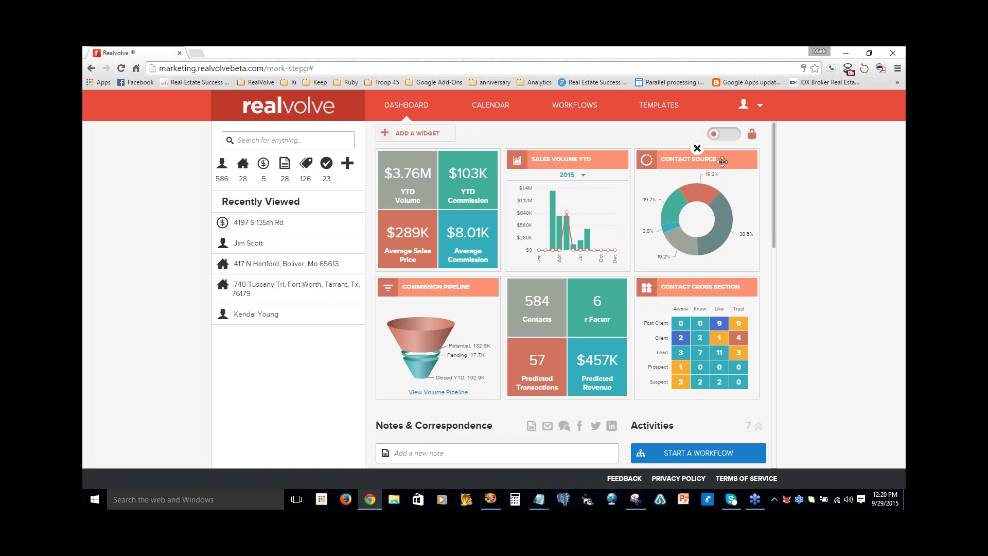
{"action": "left_click", "coordinate": [726, 134]}
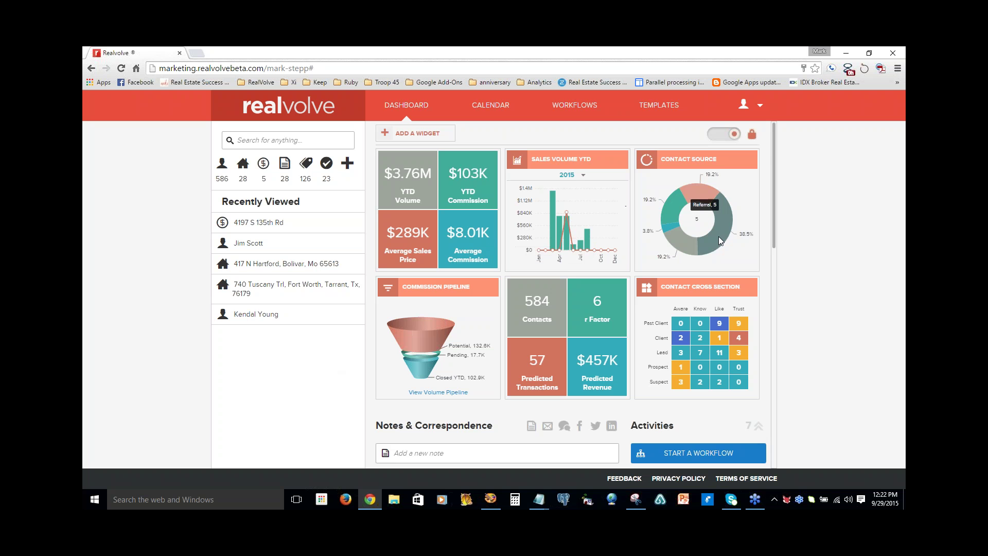
Open the recently viewed contact and review the contact details and the A-to-D category rating.
{"action": "mouse_move", "coordinate": [731, 219]}
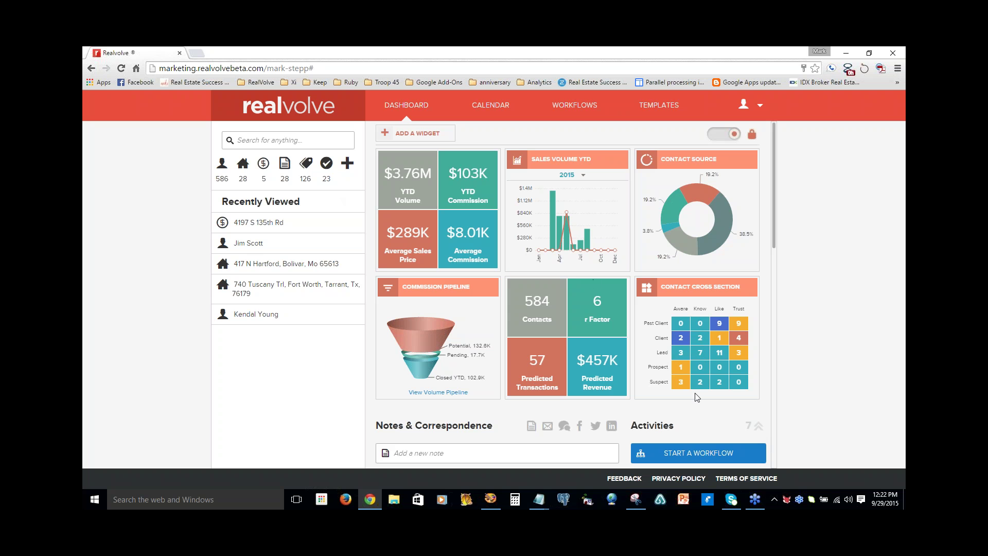
{"action": "left_click", "coordinate": [249, 243]}
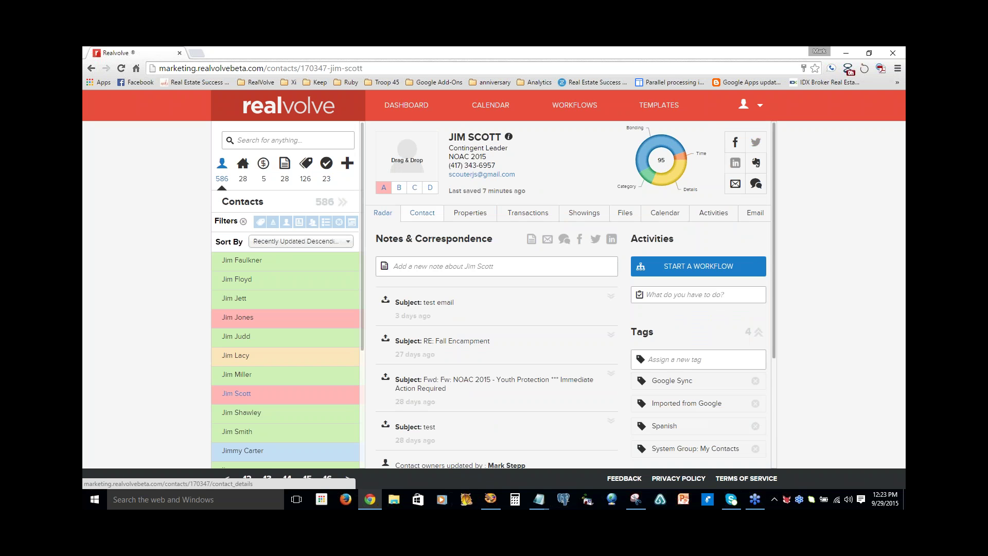
{"action": "left_click", "coordinate": [423, 215]}
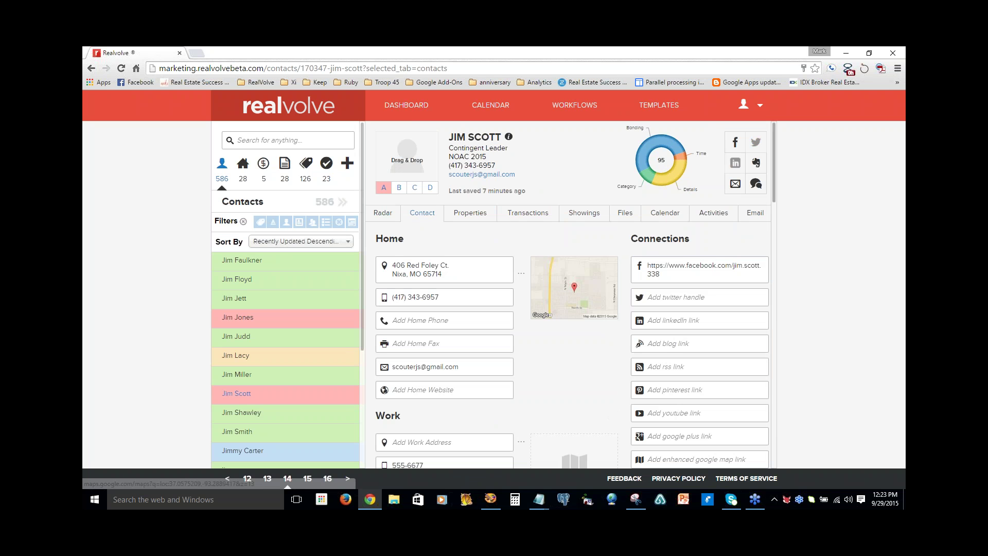
{"action": "left_click", "coordinate": [386, 214]}
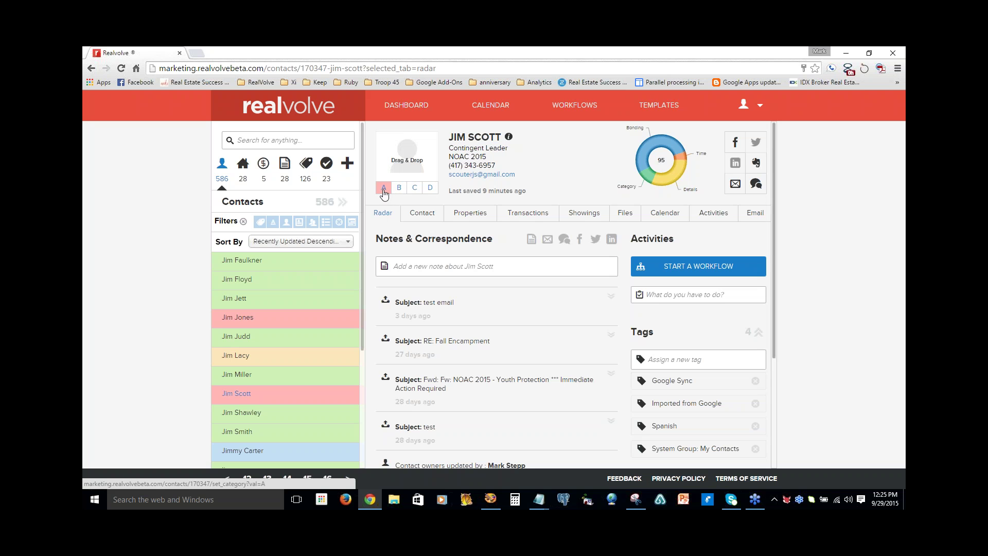
Review the contact's details, attached properties and showings.
{"action": "left_click", "coordinate": [422, 213]}
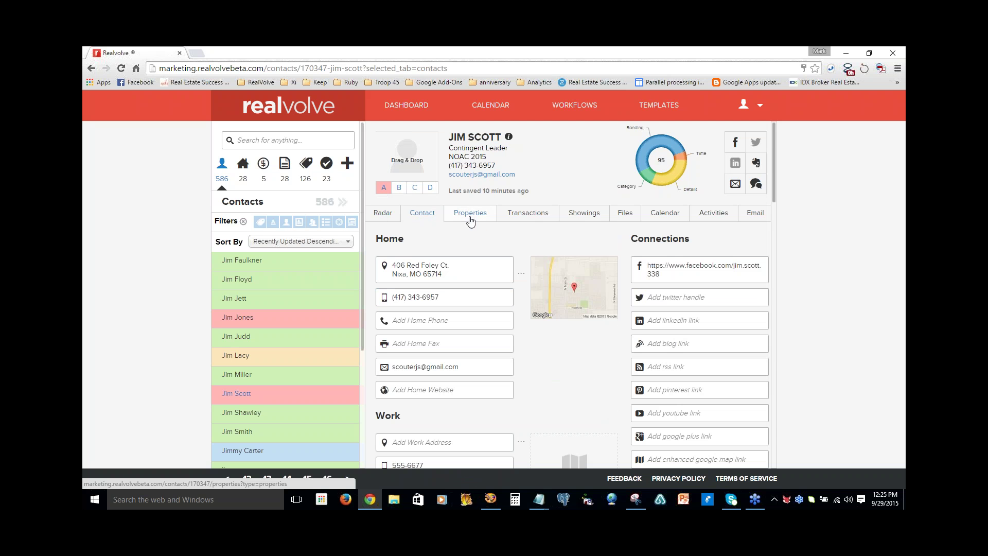
{"action": "left_click", "coordinate": [470, 220]}
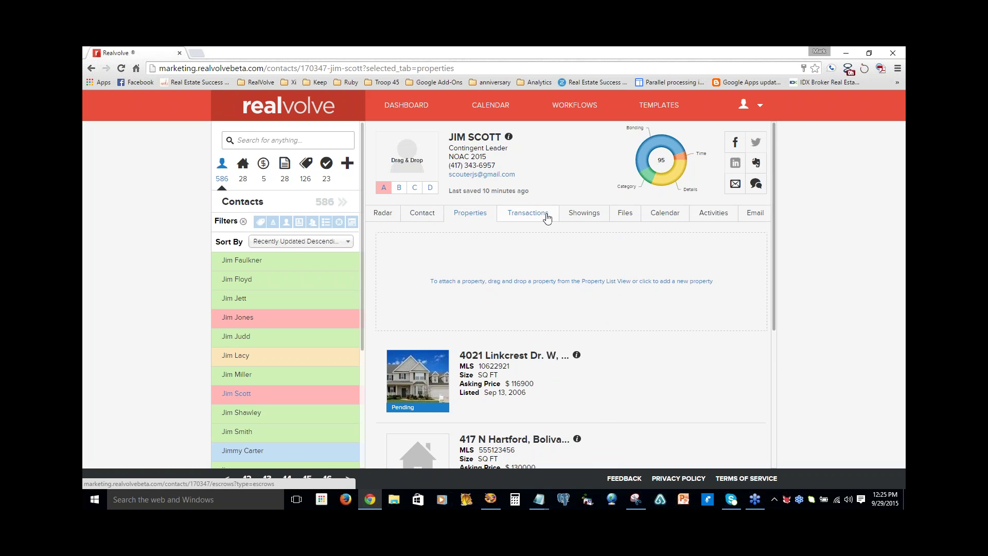
{"action": "left_click", "coordinate": [588, 216]}
Inspect the Bonding, Time and Category segments of the contact's score chart on the Radar view and return to the dashboard.
{"action": "left_click", "coordinate": [383, 218]}
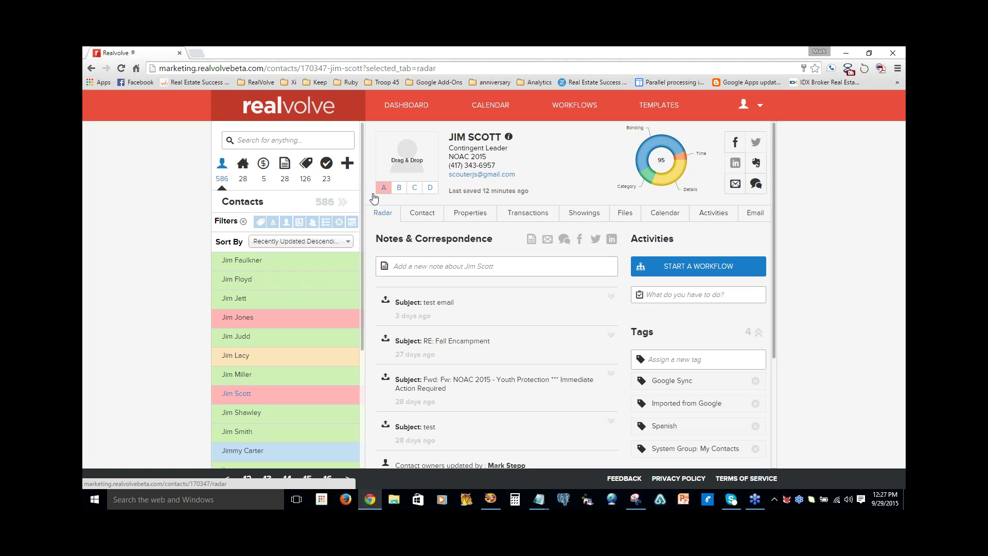
{"action": "mouse_move", "coordinate": [668, 143]}
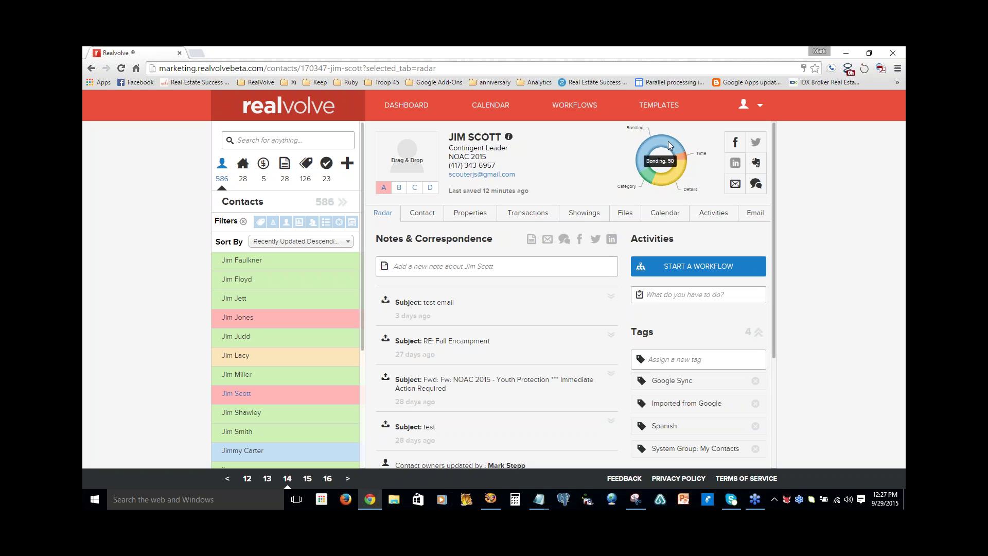
{"action": "mouse_move", "coordinate": [680, 162]}
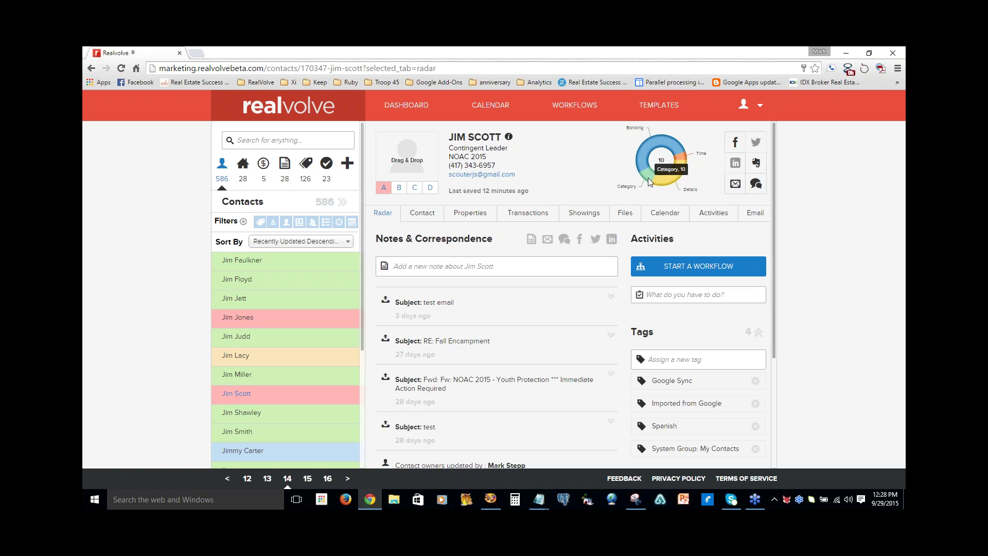
{"action": "mouse_move", "coordinate": [648, 178]}
{"action": "mouse_move", "coordinate": [661, 155]}
{"action": "left_click", "coordinate": [407, 115]}
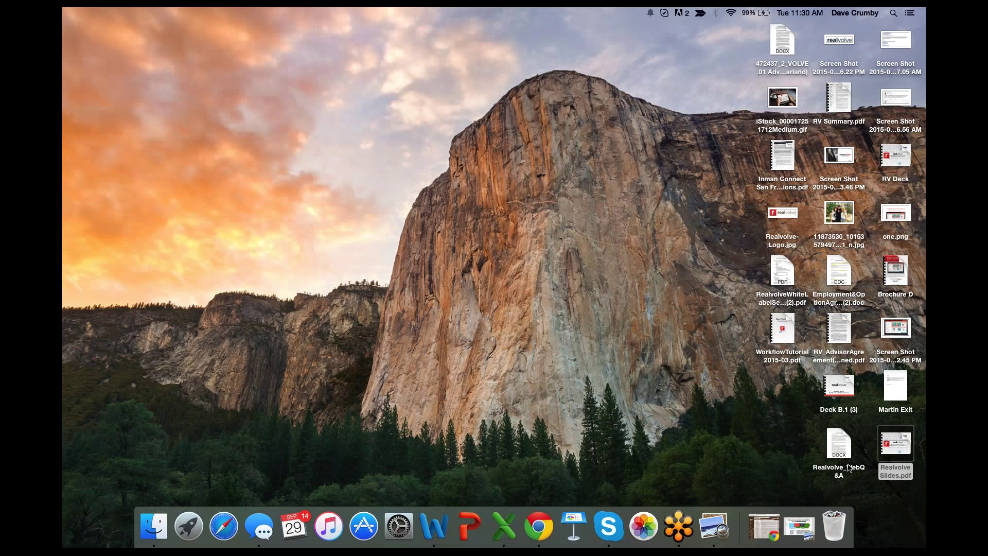
Restore the minimized document window on the Mac desktop.
{"action": "left_click", "coordinate": [792, 515]}
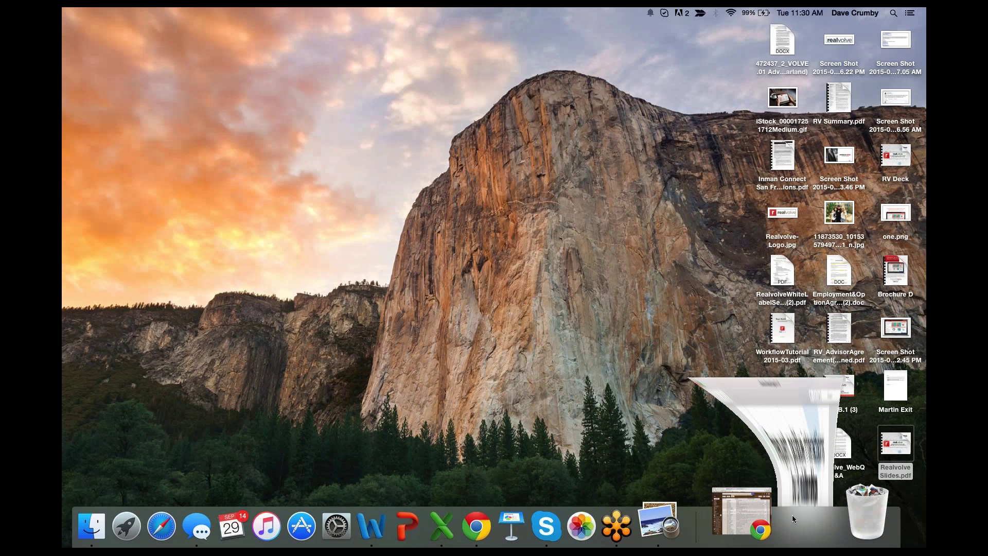